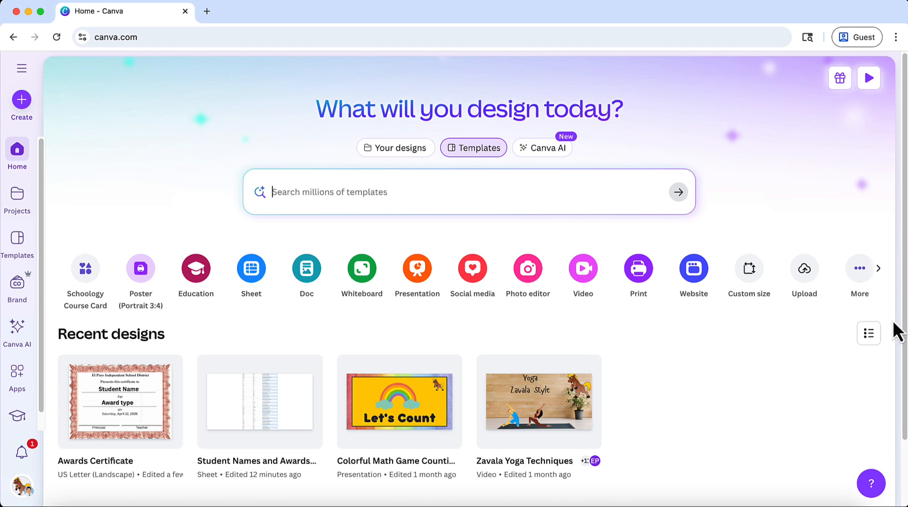
click(809, 276)
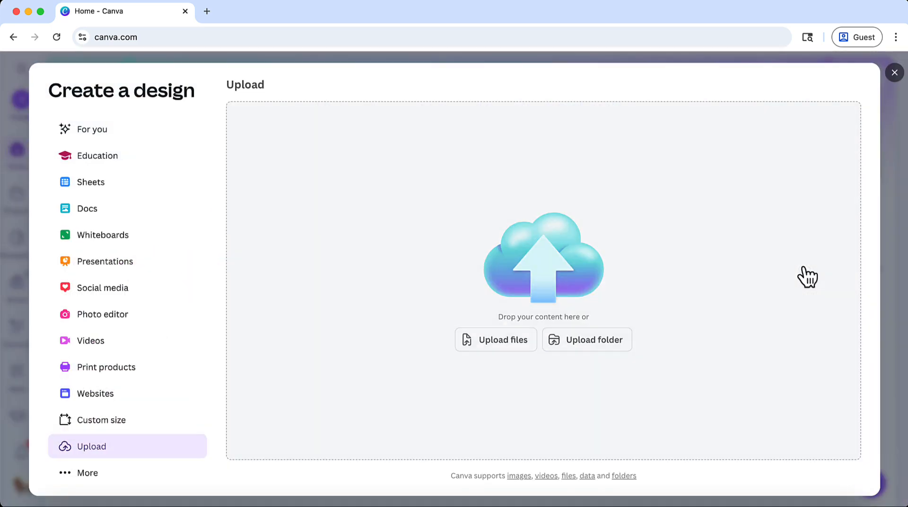
click(494, 341)
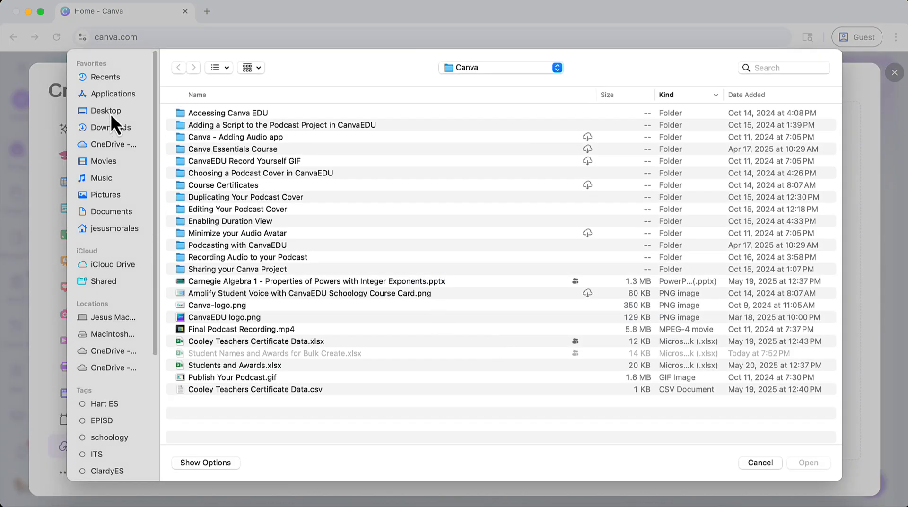
click(109, 112)
click(110, 125)
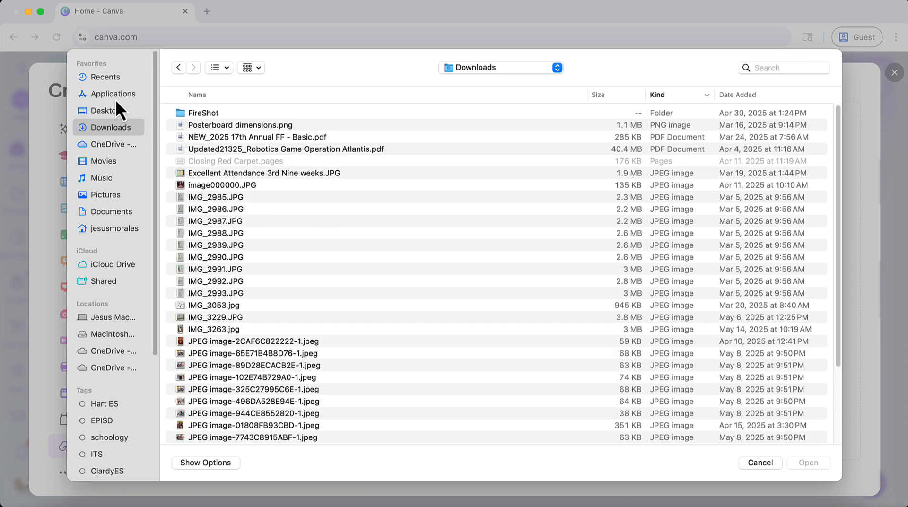
click(109, 110)
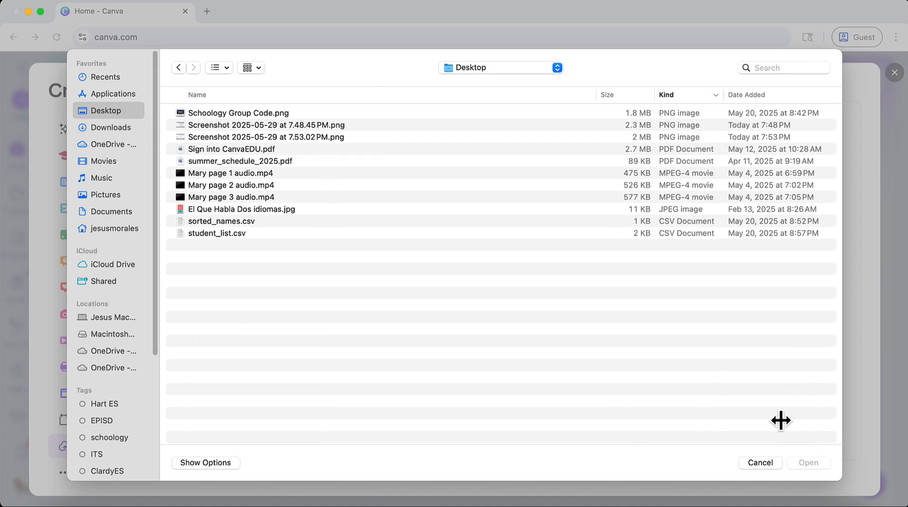
click(760, 463)
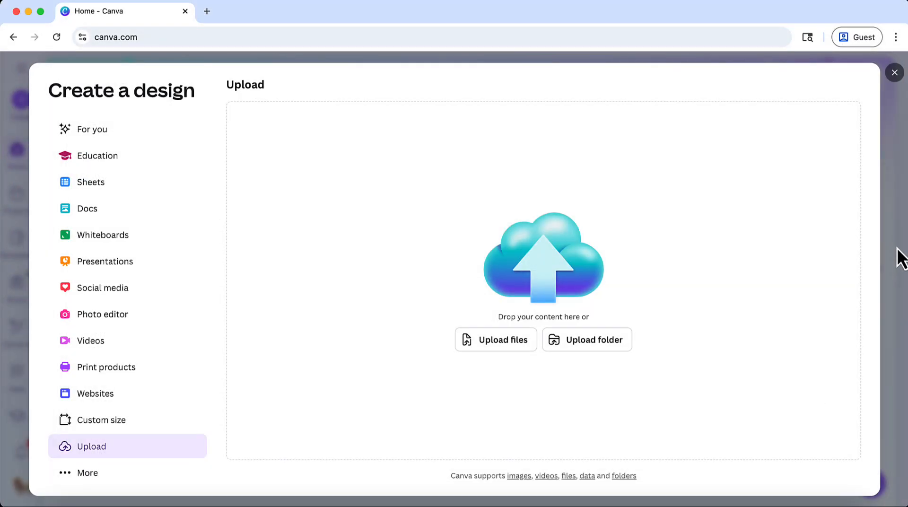
click(895, 73)
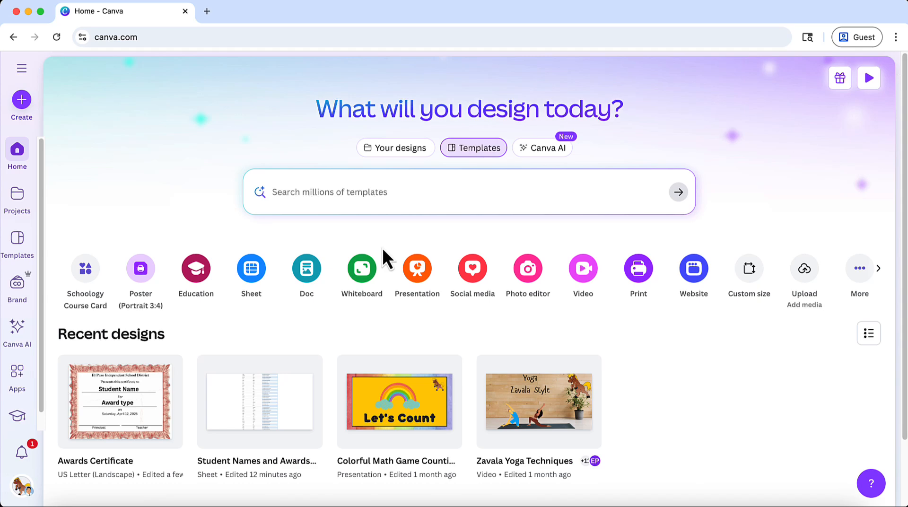
Open the Awards Certificate design and add a subheading text box centered on the line below "Presents this certificate to"
click(113, 408)
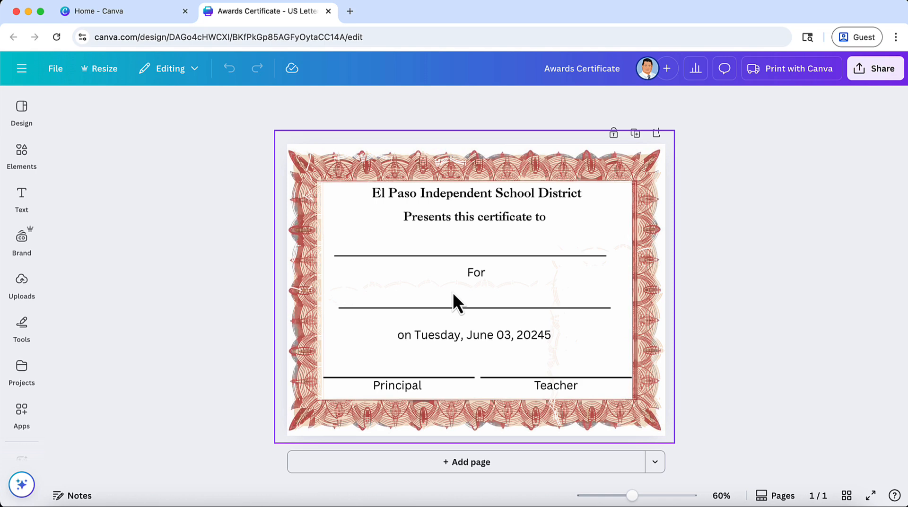
click(26, 194)
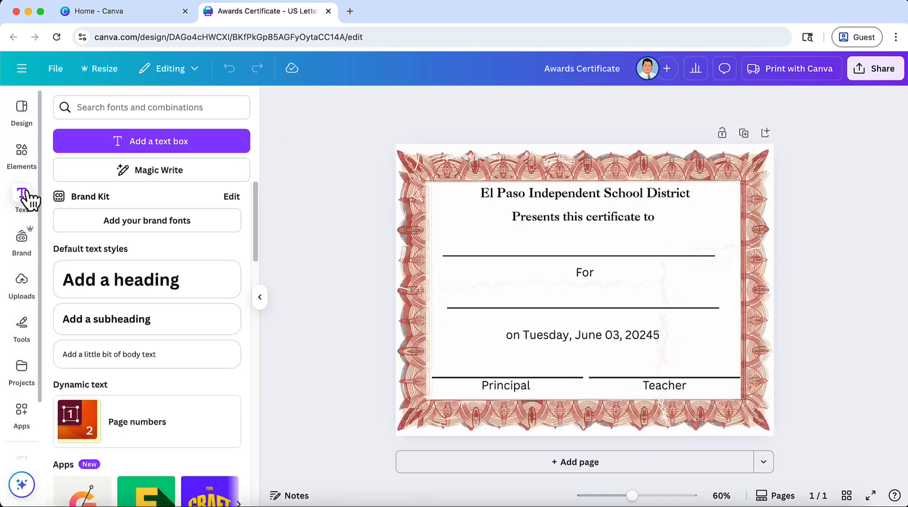
click(121, 320)
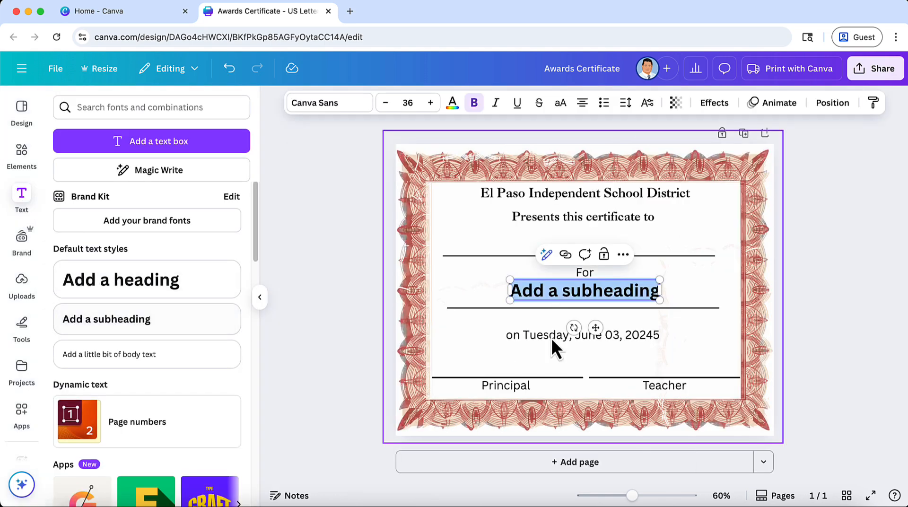
drag(594, 328, 595, 283)
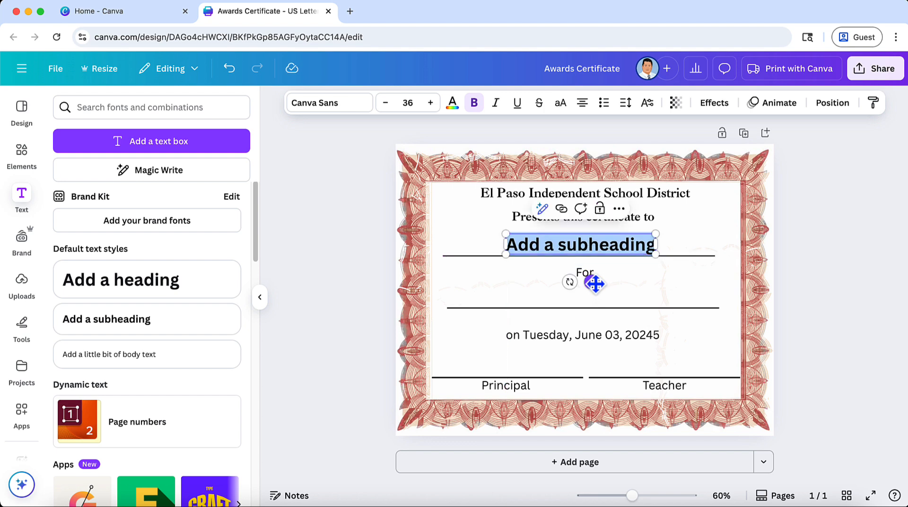
mouse_move(595, 283)
mouse_down()
mouse_move(591, 299)
mouse_move(588, 282)
mouse_up()
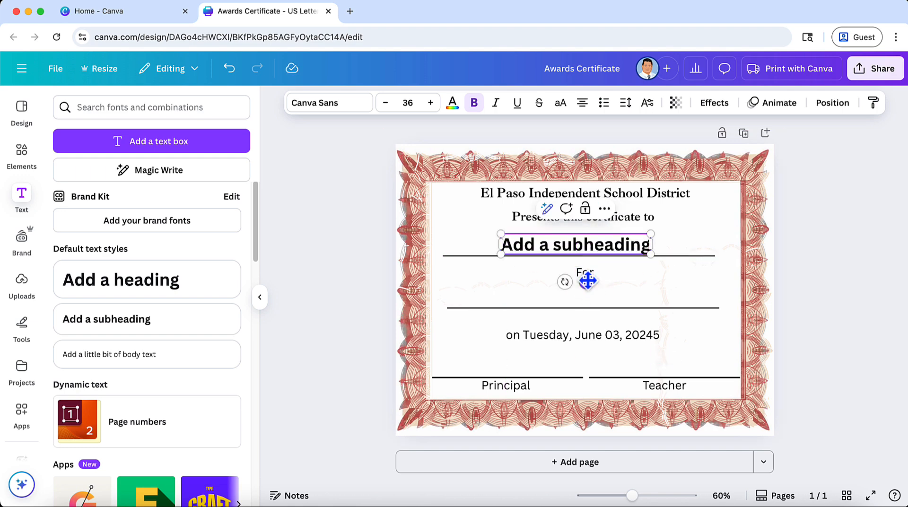
triple_click(587, 245)
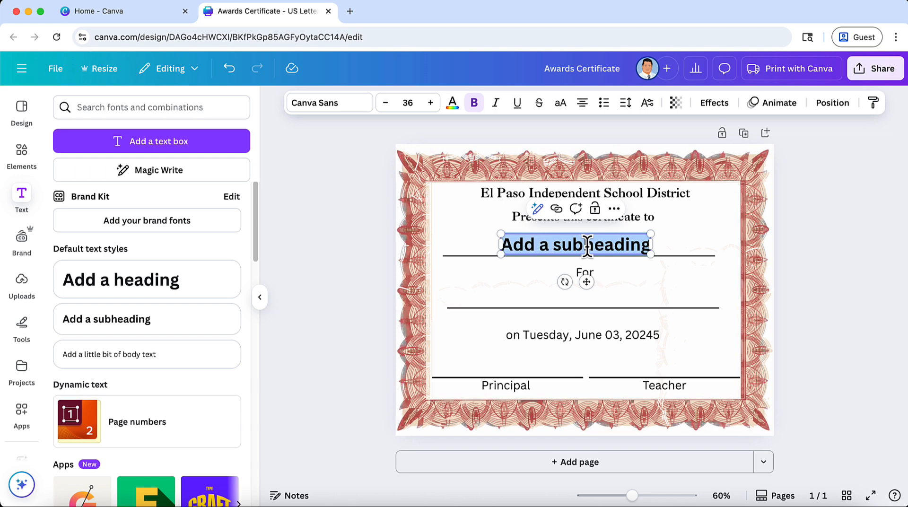
click(587, 246)
click(671, 263)
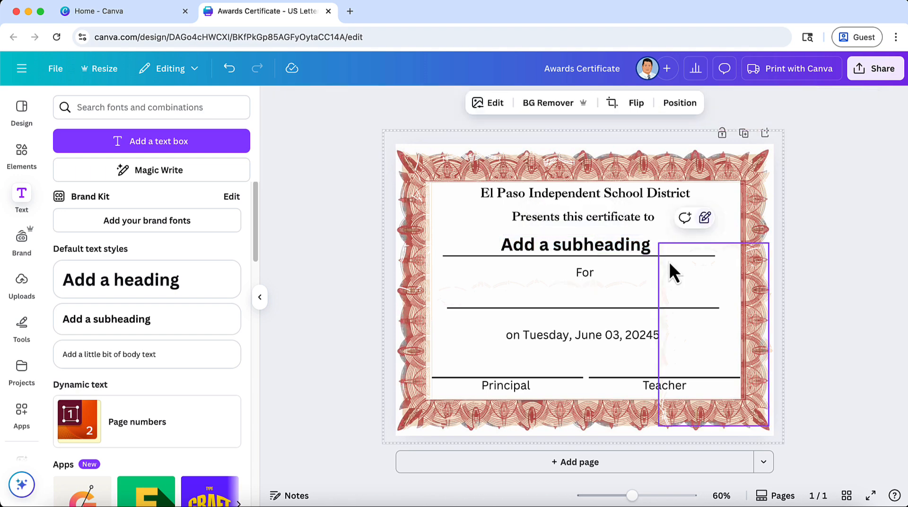
Add a second subheading text box and place it on the line below "For"
click(609, 236)
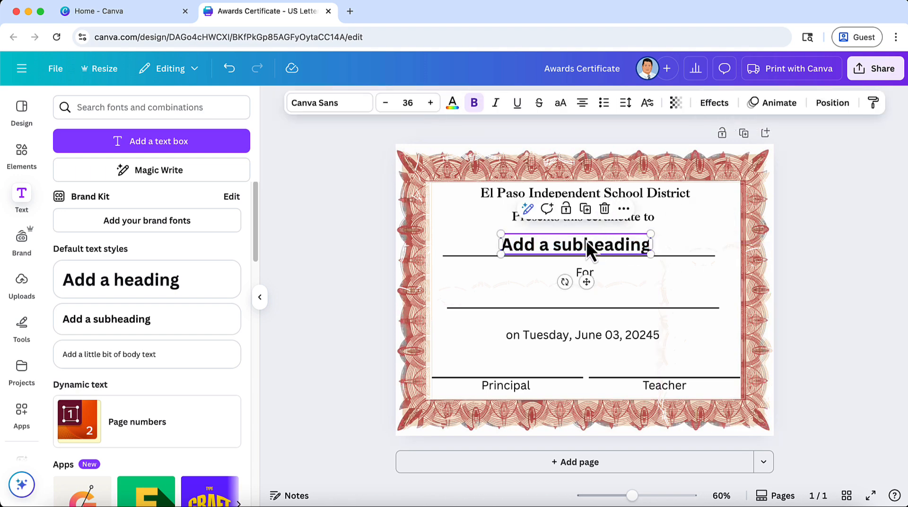
click(156, 324)
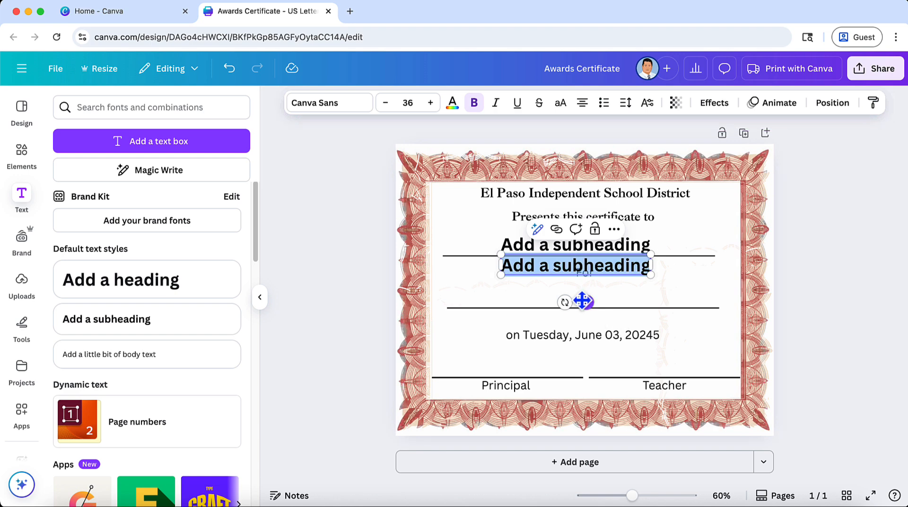
drag(583, 302, 585, 335)
Replace the upper subheading's placeholder text with "Student Name"
click(586, 245)
click(584, 239)
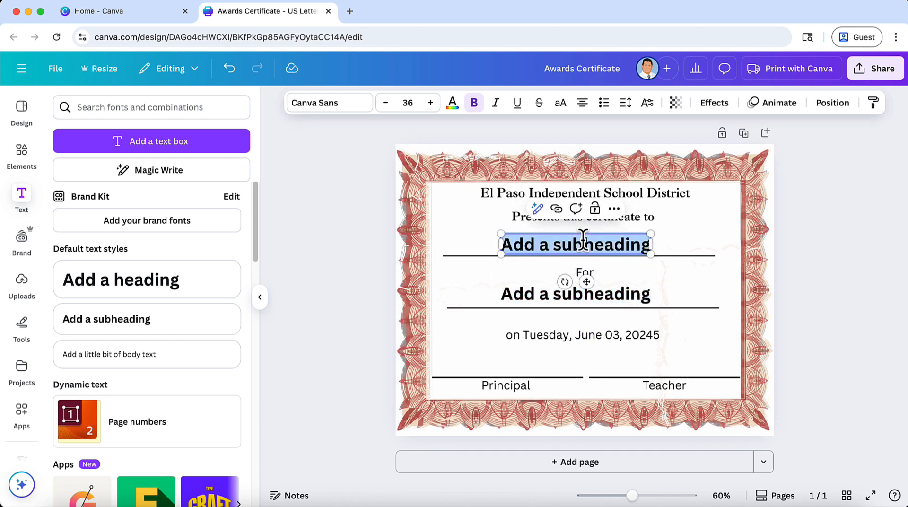
text(Student Name)
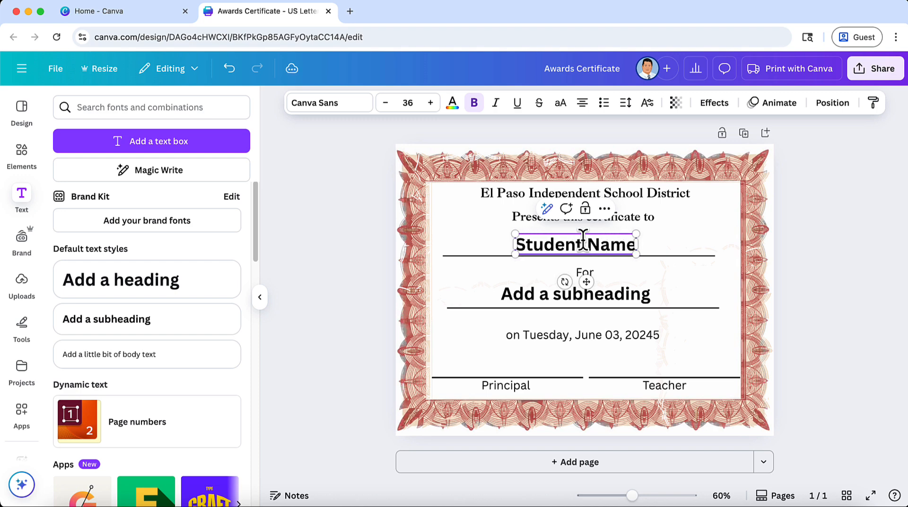
Replace the lower subheading's placeholder text with "Award type"
click(574, 295)
click(567, 293)
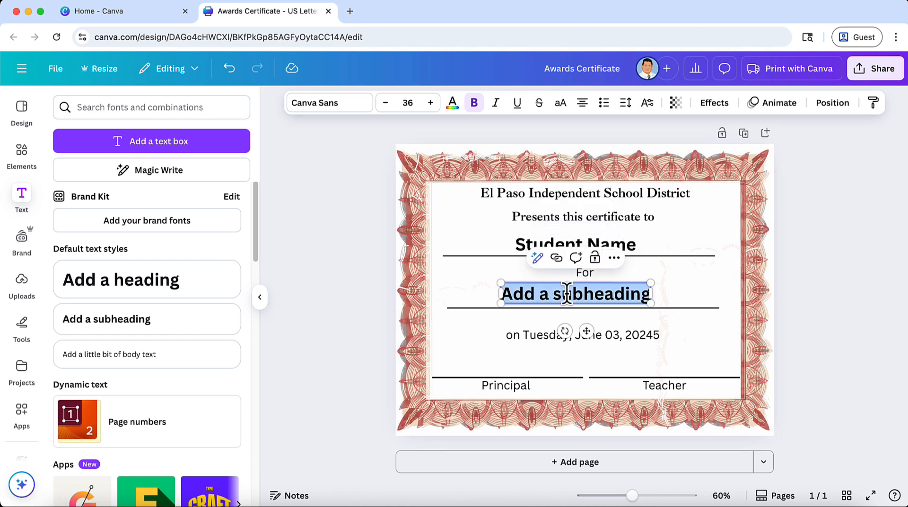
text(Award)
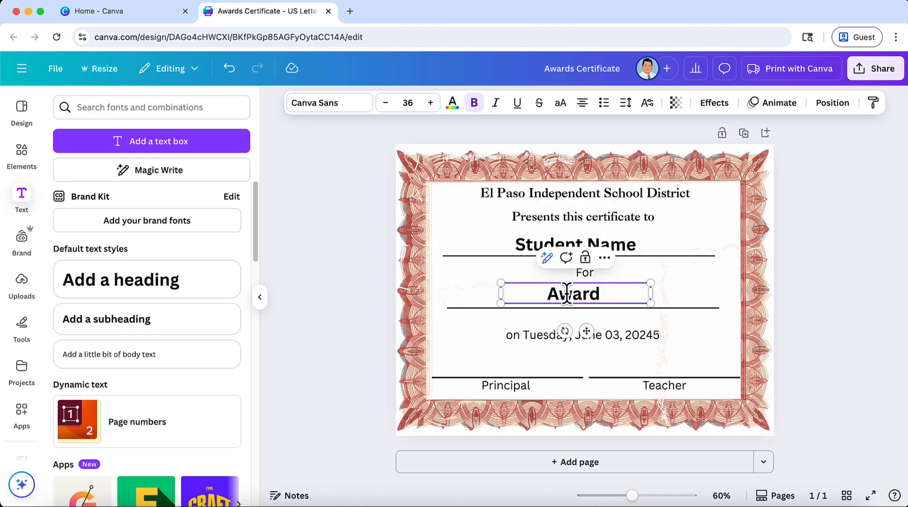
text( type)
click(682, 297)
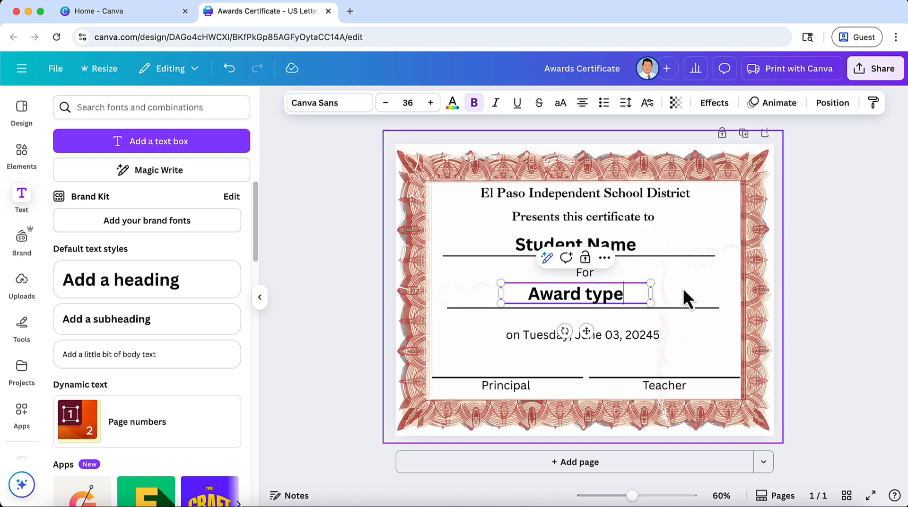
Change the font of the "Award type" text to Caslon #3
click(603, 247)
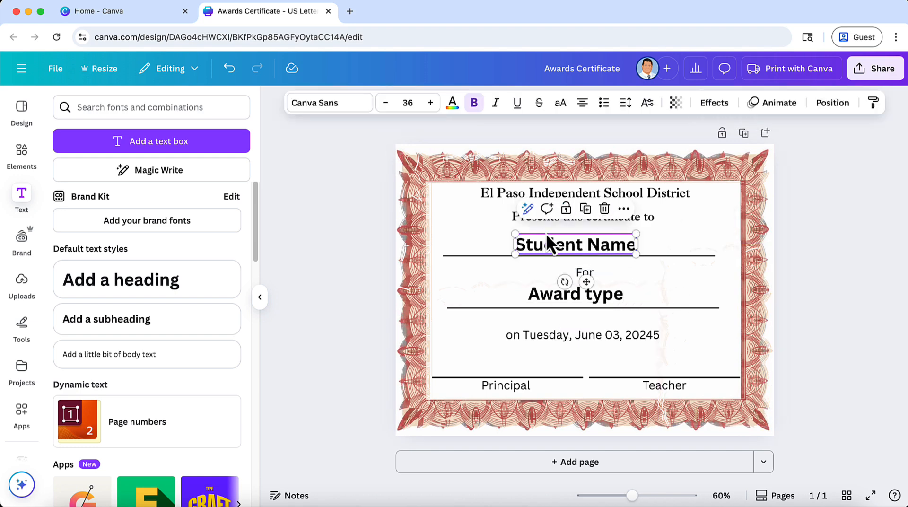
click(338, 106)
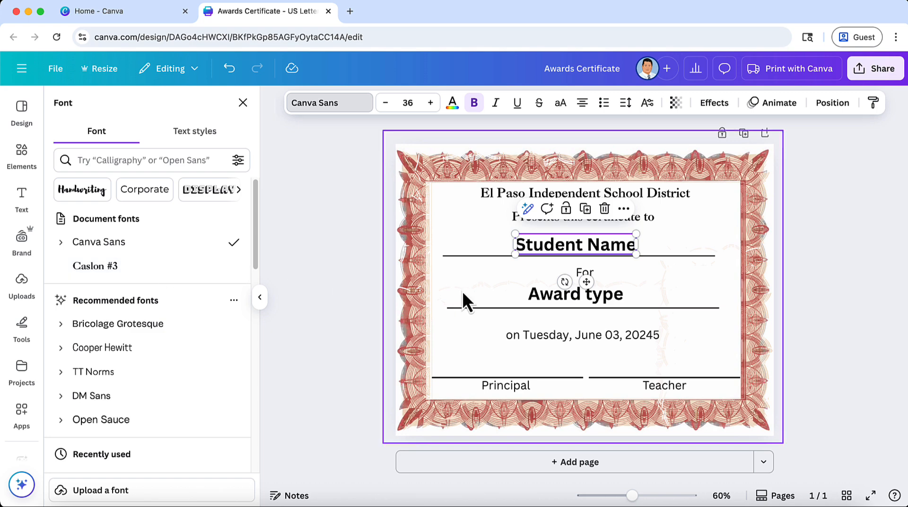
click(574, 292)
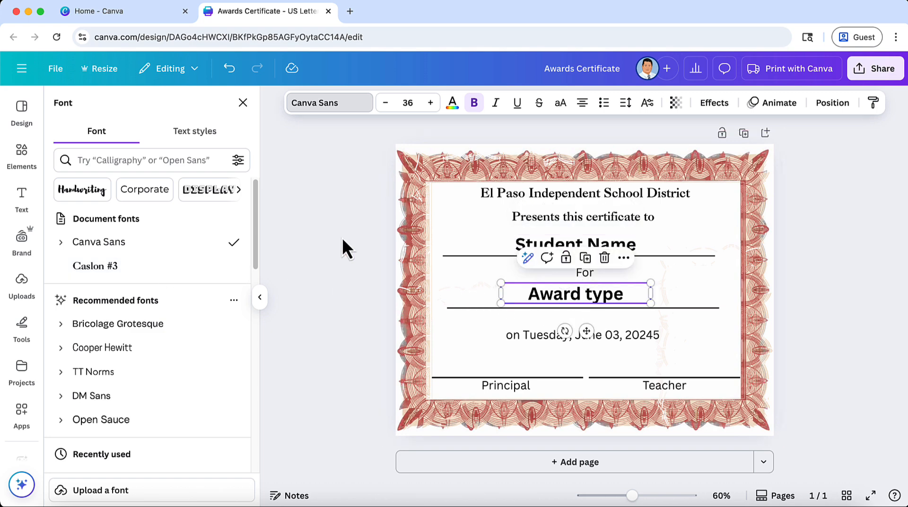
click(94, 267)
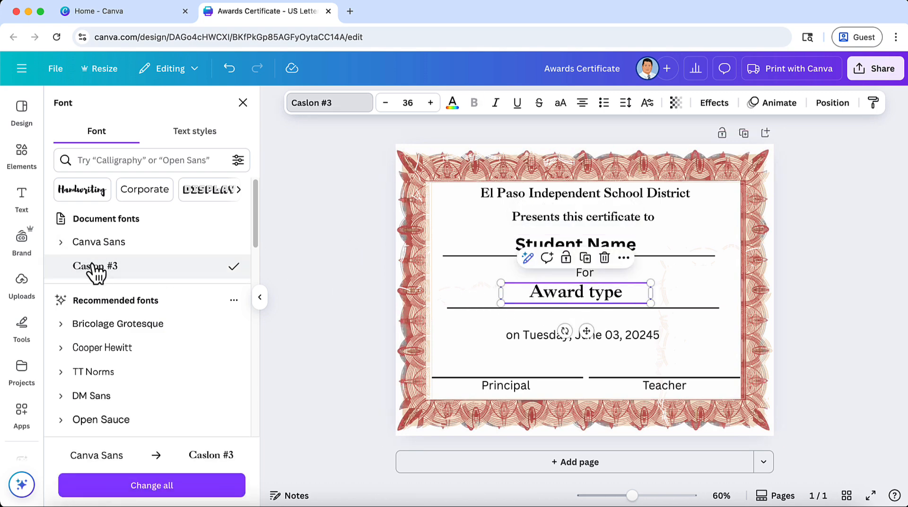
Increase the "Award type" text size to 48 and move the text up slightly so it sits above its line
click(431, 103)
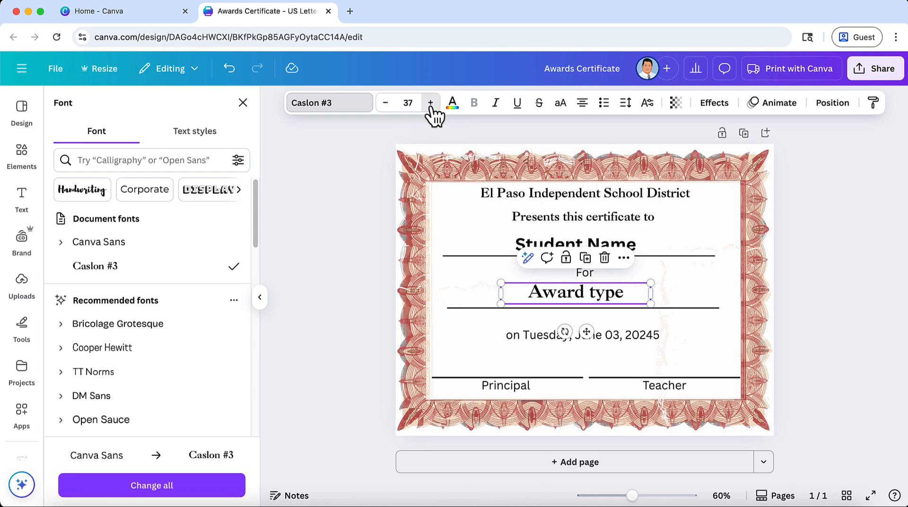
click(430, 103)
click(431, 102)
click(430, 103)
click(430, 103)
click(430, 103)
click(430, 102)
click(431, 103)
click(431, 103)
click(430, 102)
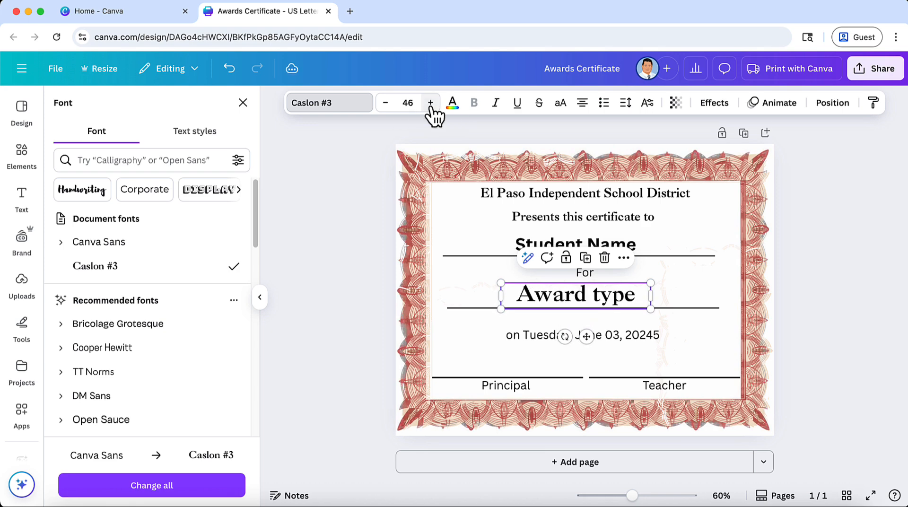
click(431, 102)
click(431, 102)
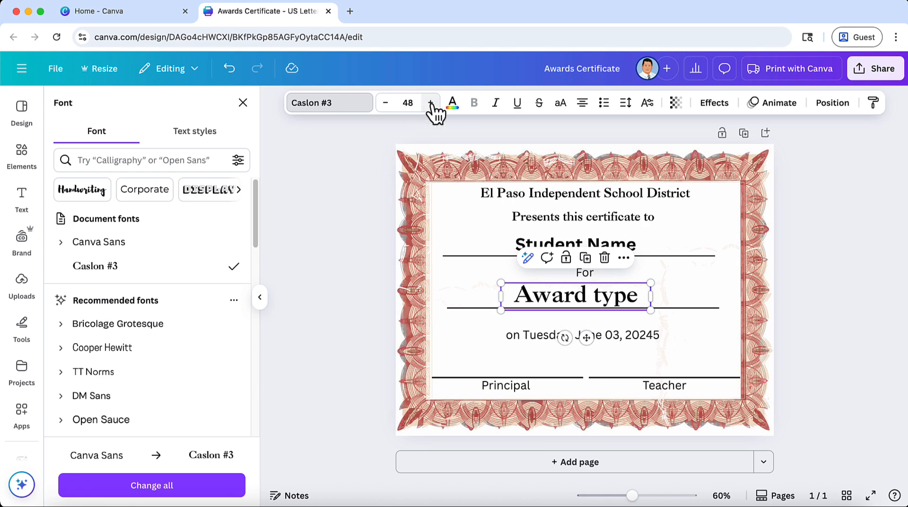
click(688, 344)
drag(601, 300, 601, 297)
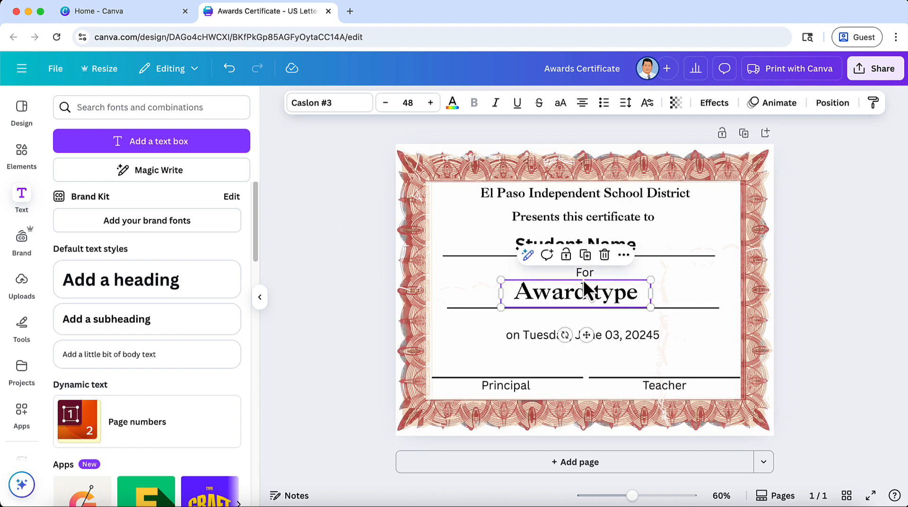
Search the fonts for "brush" and apply Alex Brush to the "Student Name" text
click(632, 241)
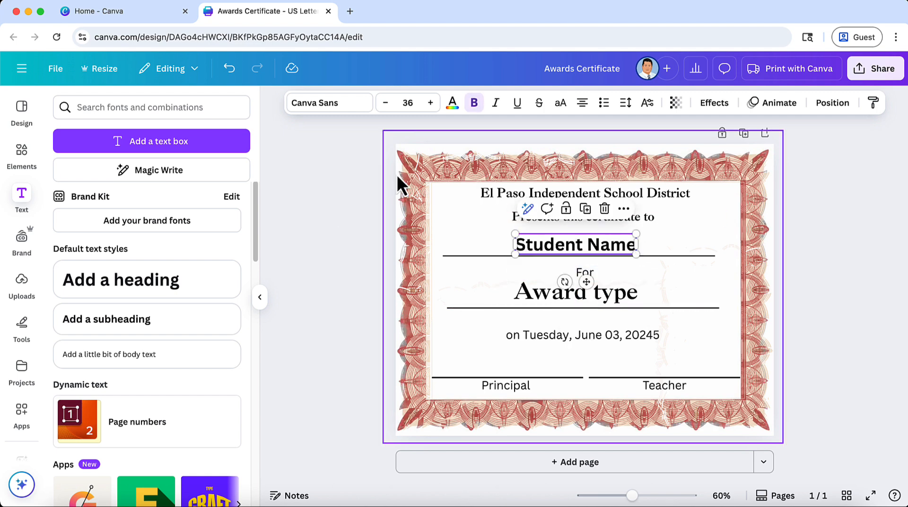
click(333, 103)
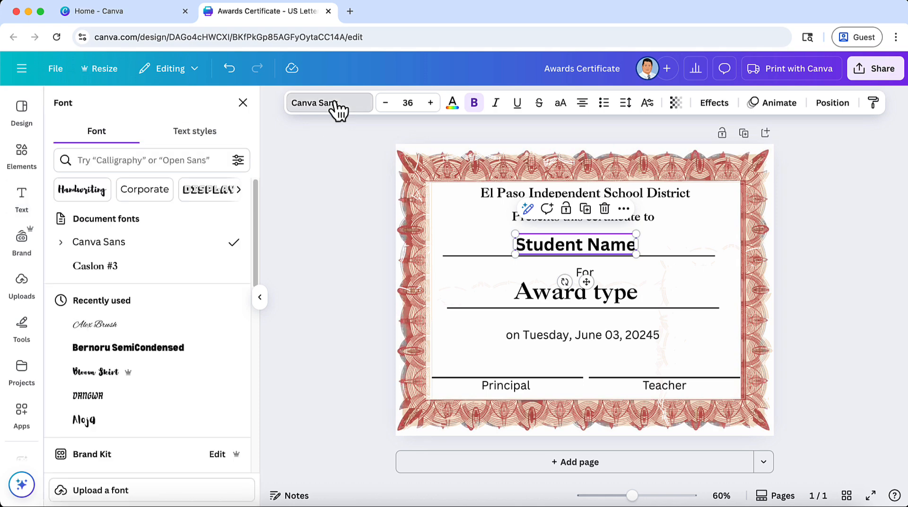
text(brush)
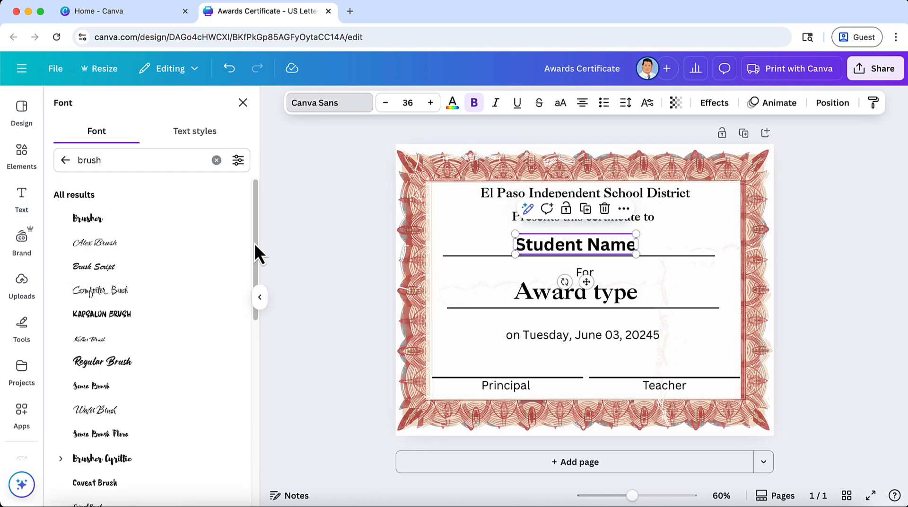
click(130, 250)
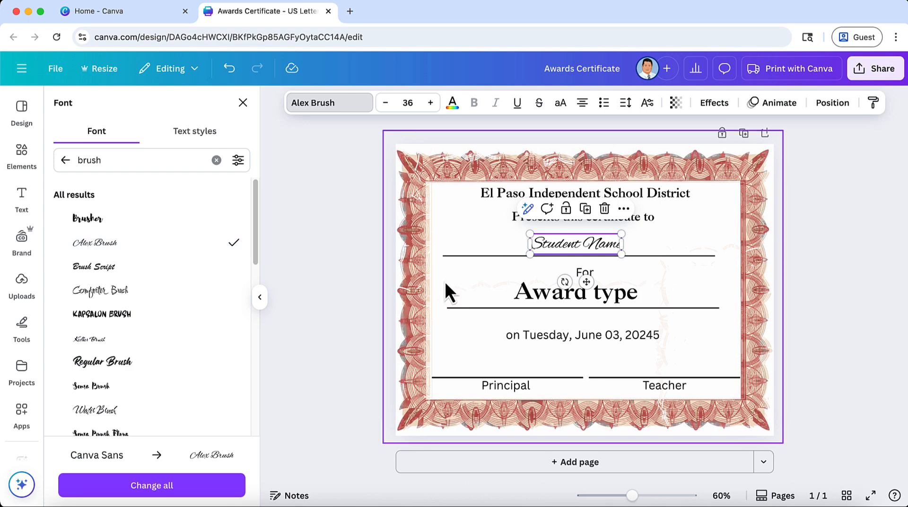
Increase the "Student Name" text size to 48 and move the text up slightly so it sits above its line
click(431, 103)
click(431, 103)
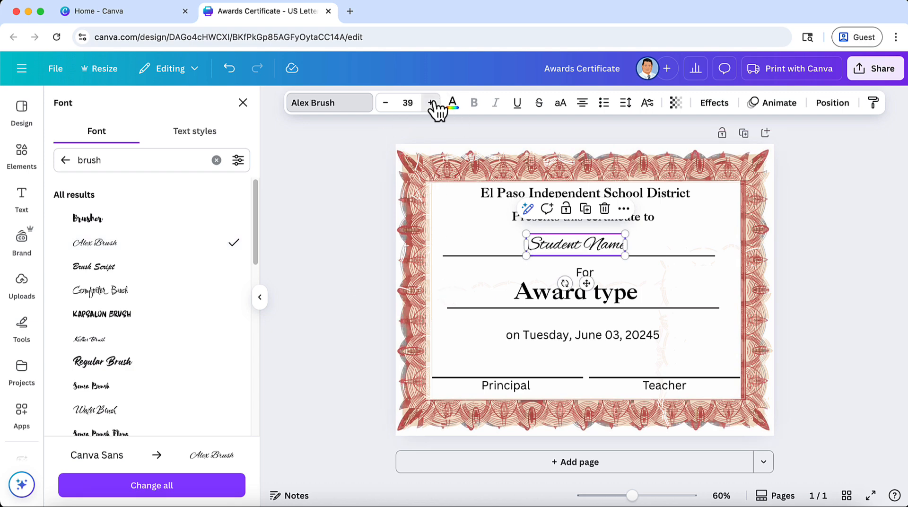
click(431, 103)
click(431, 103)
click(431, 103)
click(431, 103)
click(431, 102)
click(431, 102)
click(431, 103)
click(431, 102)
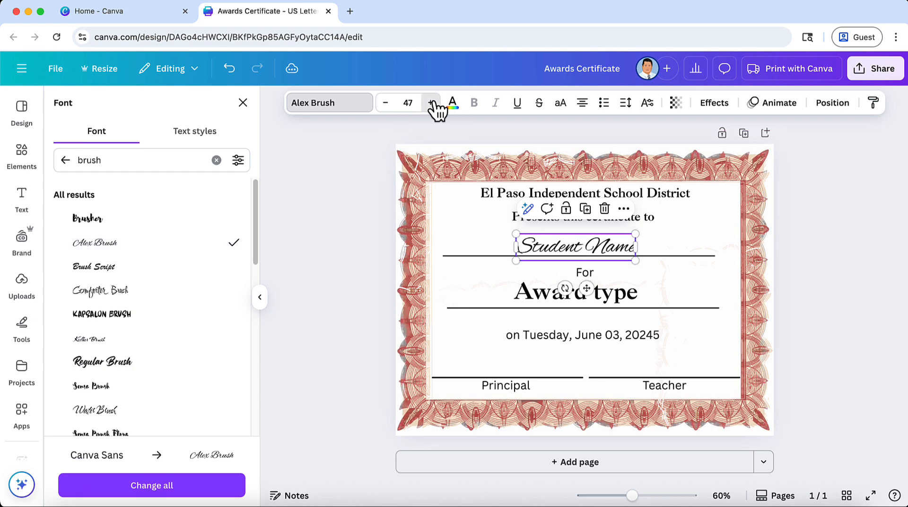
click(431, 103)
click(431, 103)
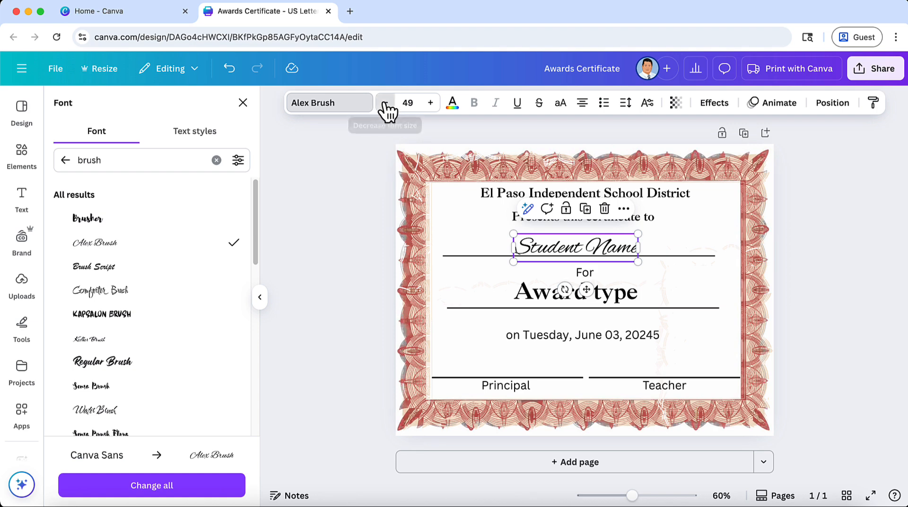
click(673, 263)
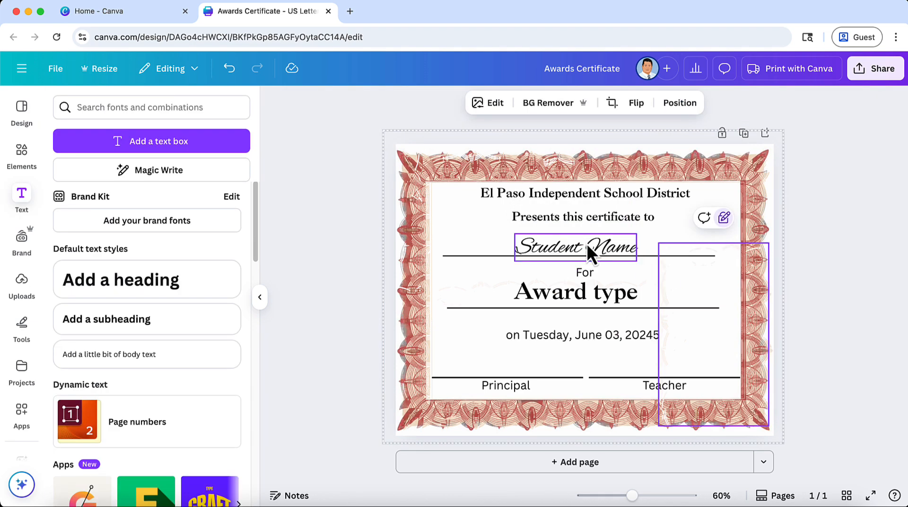
drag(587, 243, 586, 244)
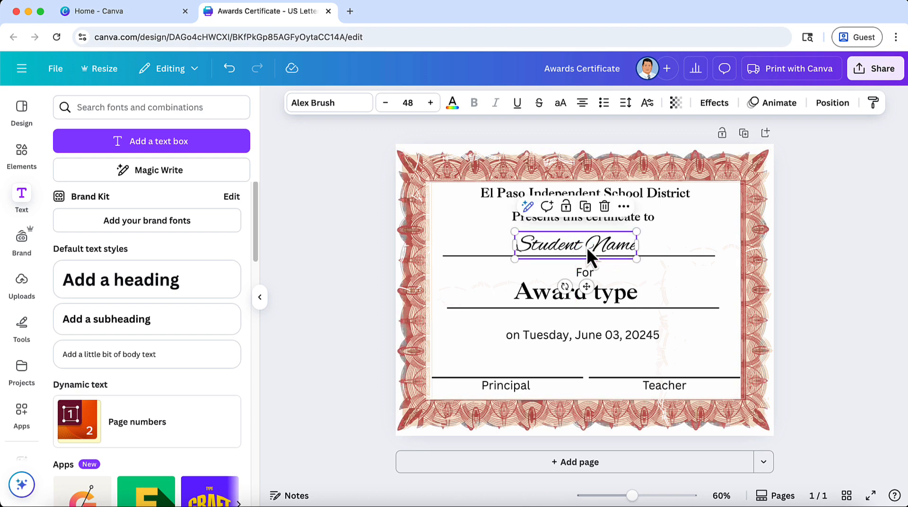
click(694, 291)
click(591, 295)
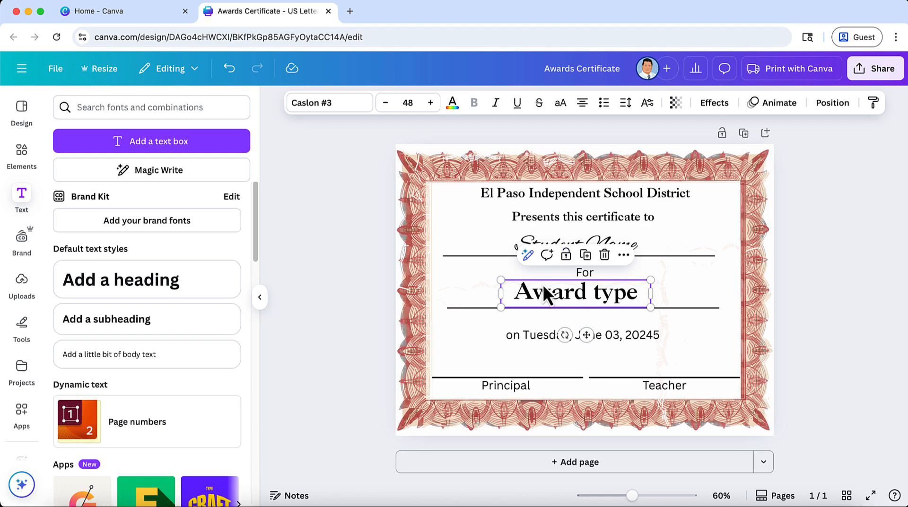
click(518, 244)
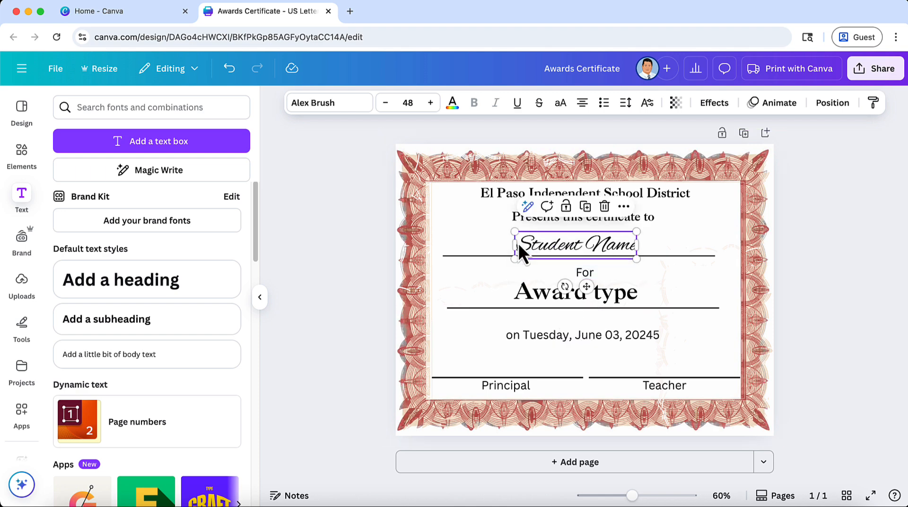
click(573, 302)
click(634, 244)
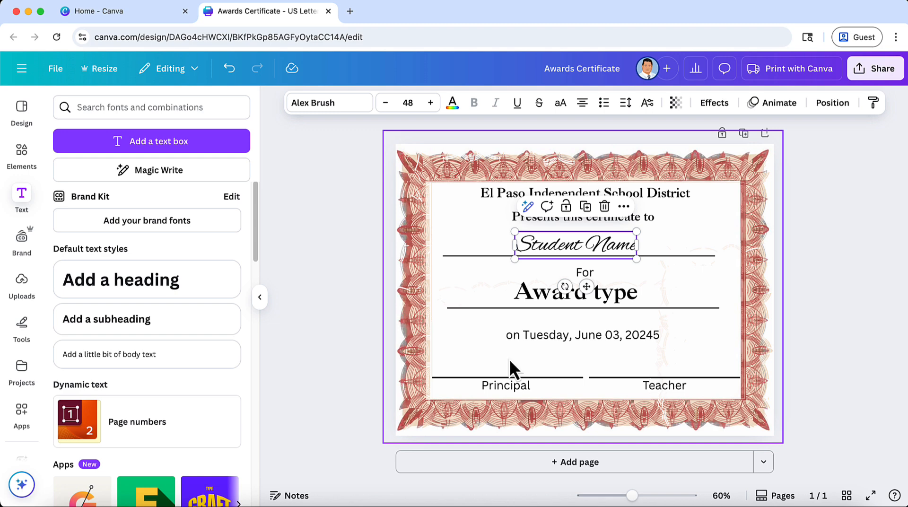
click(330, 284)
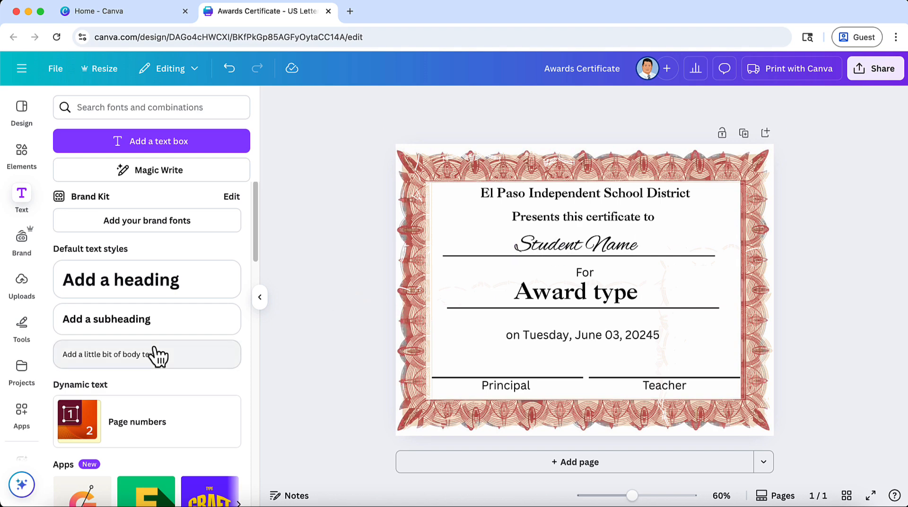
Search the Canva apps for "bulk create" and open the Bulk create app
click(21, 416)
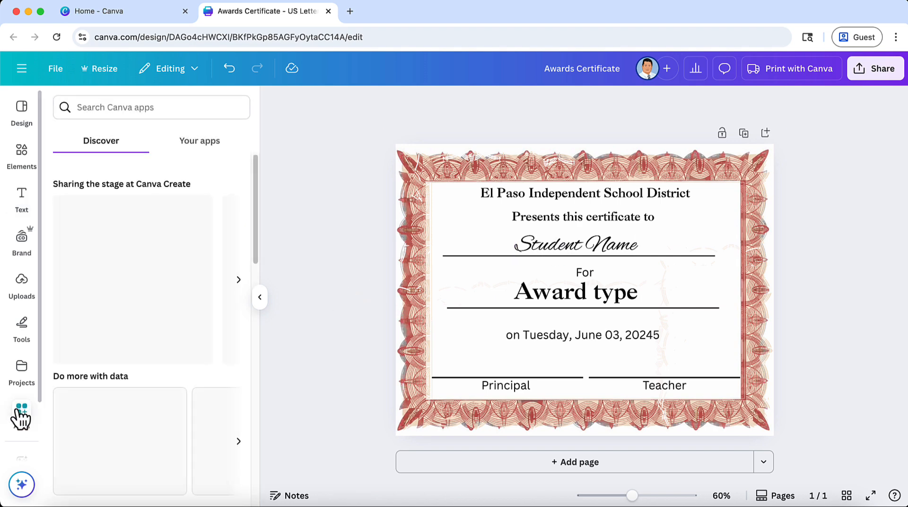
click(131, 99)
text(bulk create)
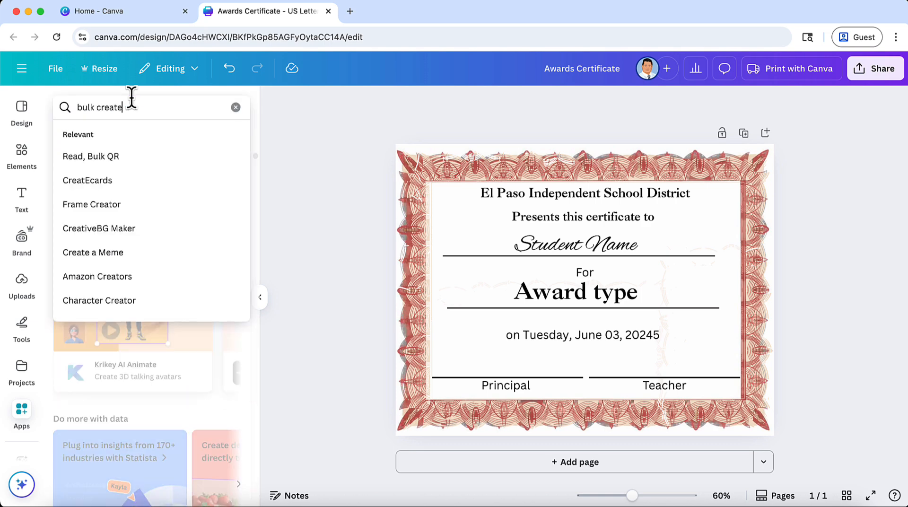
key(Return)
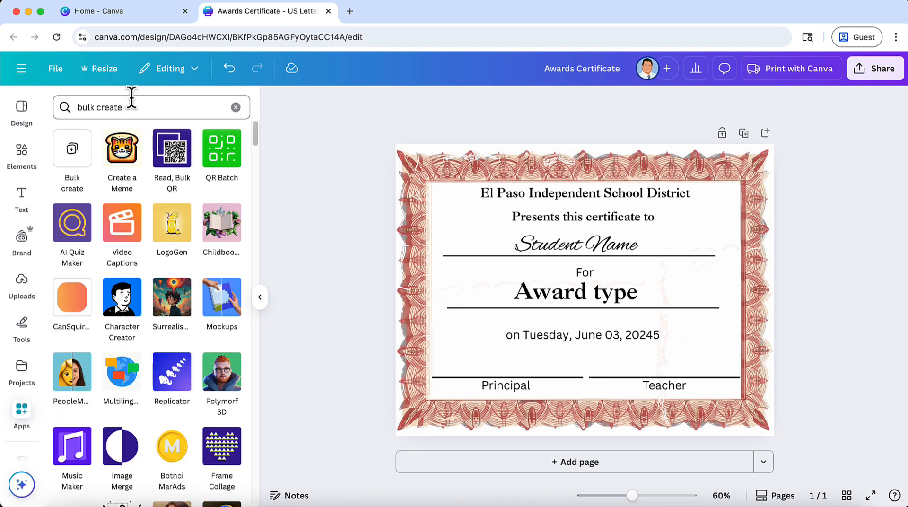
click(72, 150)
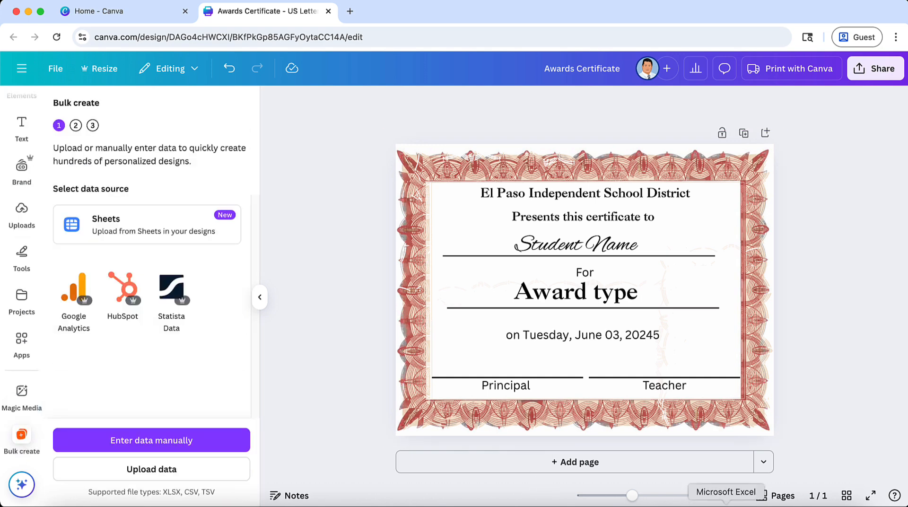
Switch to the Excel workbook "Student Names and Awards for Bulk Create", examine its full names and award types, and return to Canva
click(726, 504)
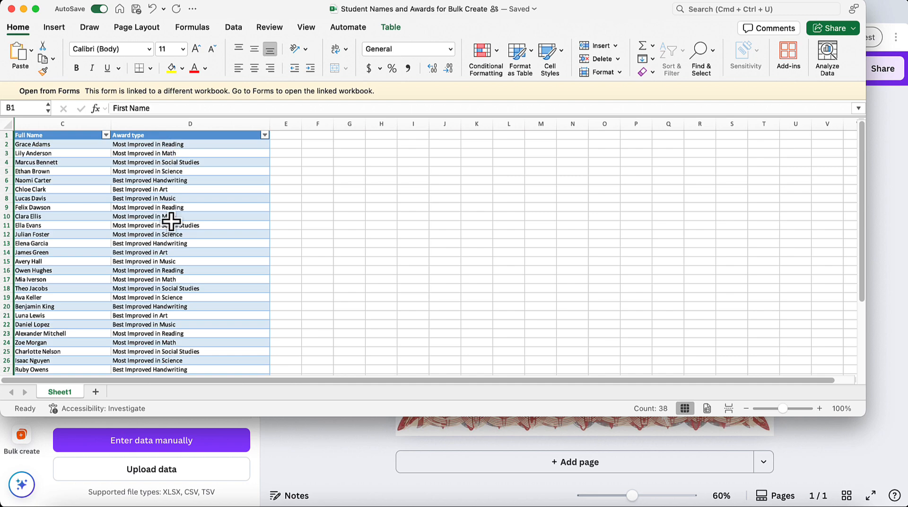
scroll(172, 281, down, 3)
scroll(172, 281, down, 5)
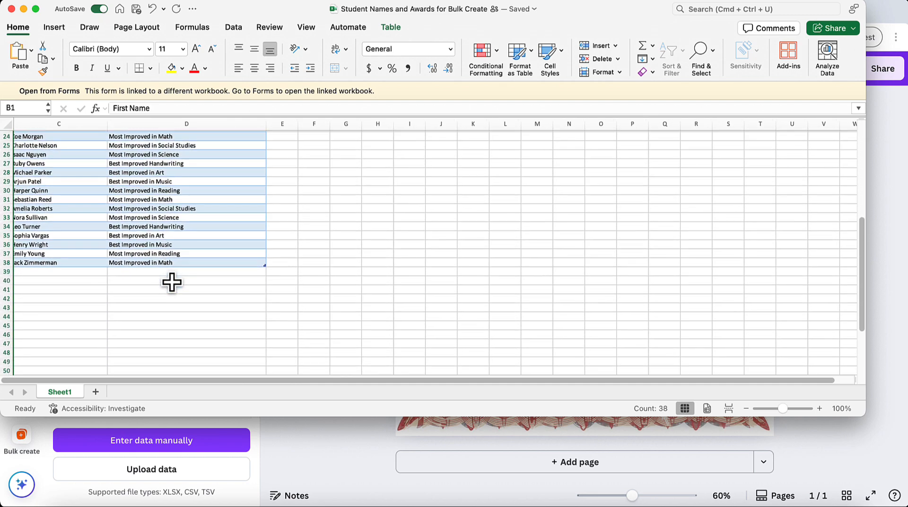
scroll(172, 282, up, 10)
scroll(171, 281, left, 2)
scroll(172, 282, right, 2)
scroll(172, 282, down, 12)
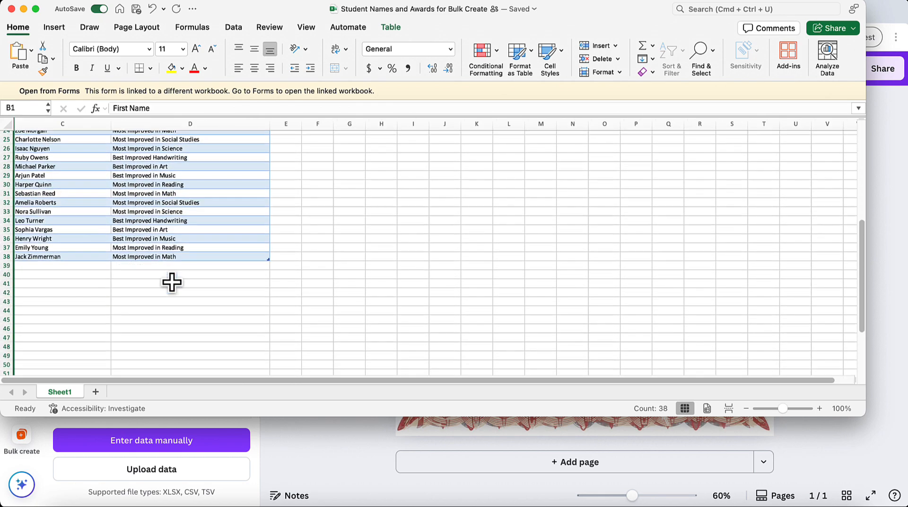
scroll(172, 282, up, 5)
scroll(171, 282, up, 5)
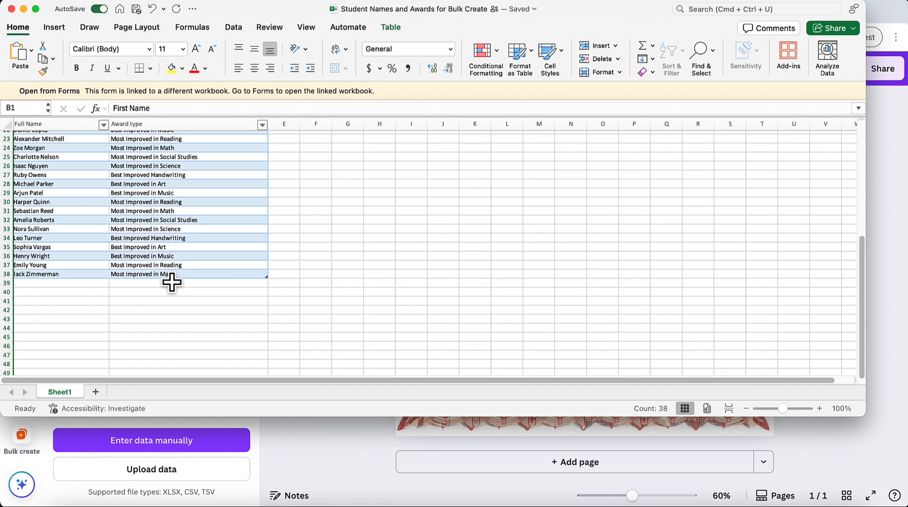
scroll(172, 283, up, 10)
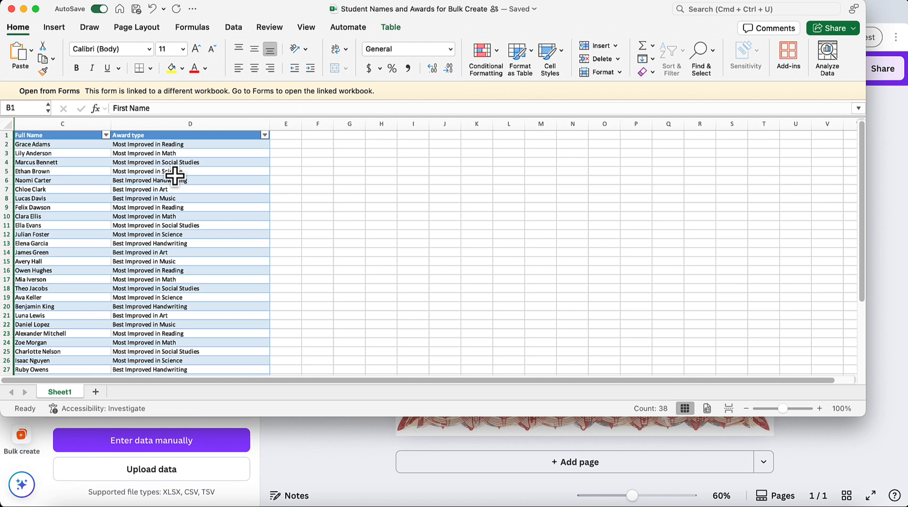
click(279, 432)
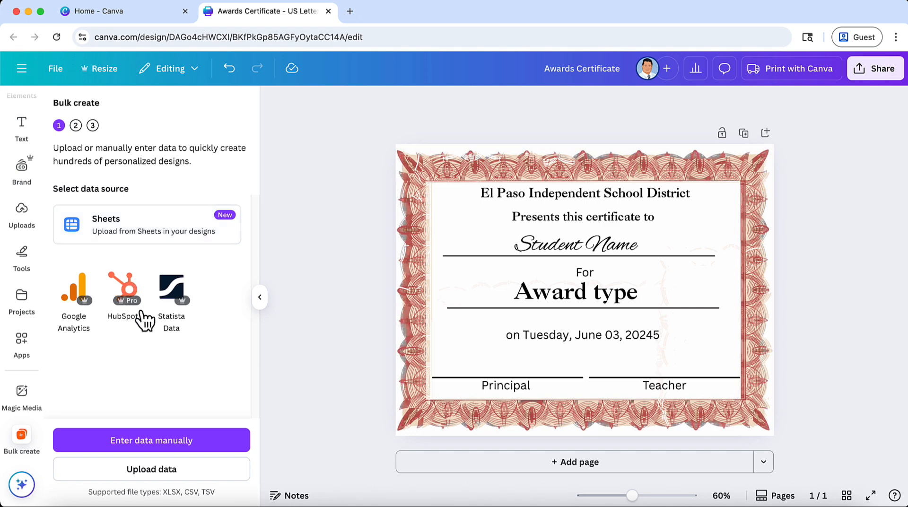
Start manual data entry for the bulk creation and rename the Email column as "Award type"
click(150, 441)
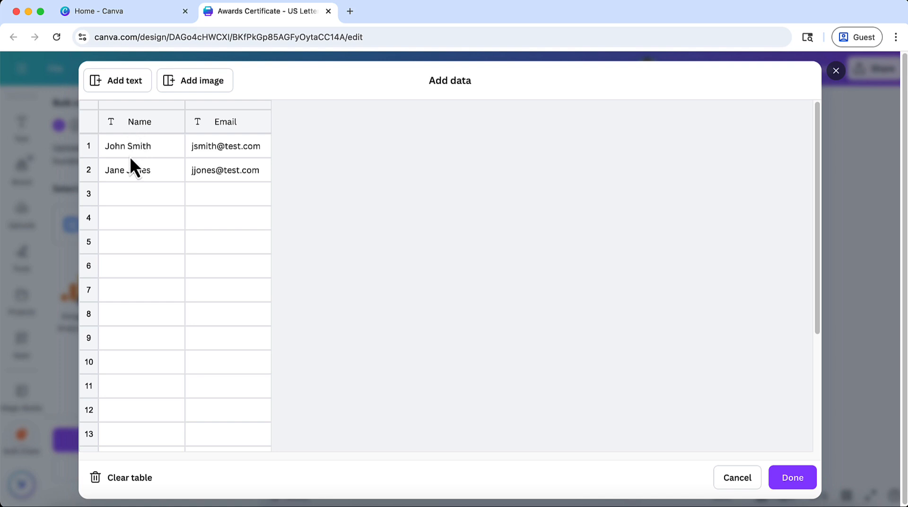
click(222, 124)
key(BackSpace)
key(BackSpace)
key(BackSpace)
key(BackSpace)
key(BackSpace)
text(Award type)
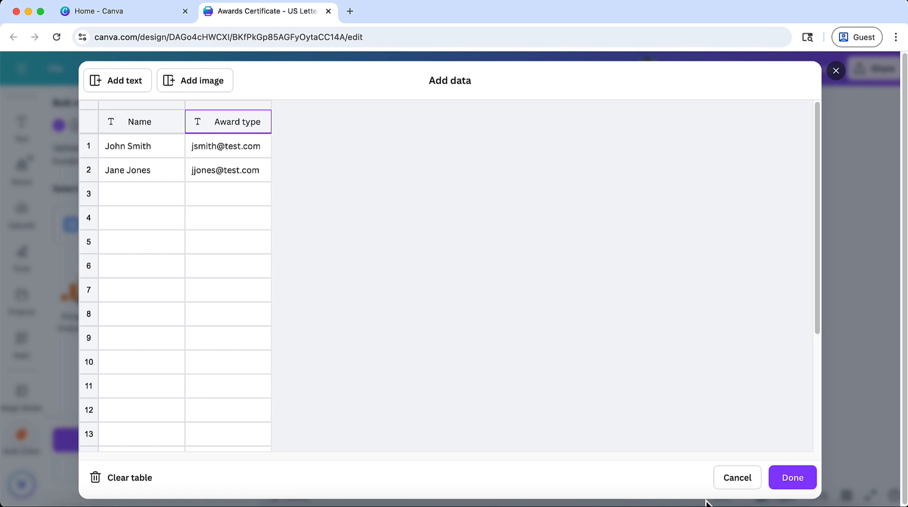
Copy the full names in C2:C38 of the Excel workbook and paste them into Canva's Name column from row 1
click(728, 503)
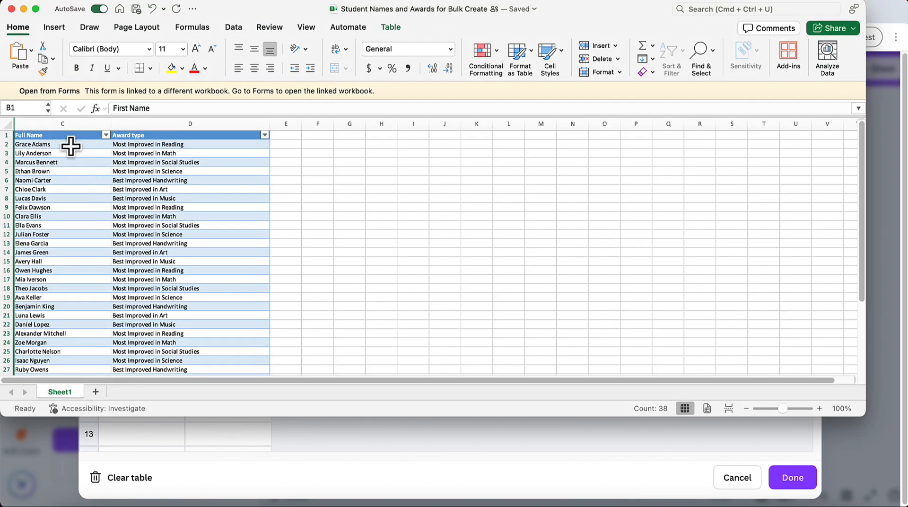
drag(71, 144, 69, 353)
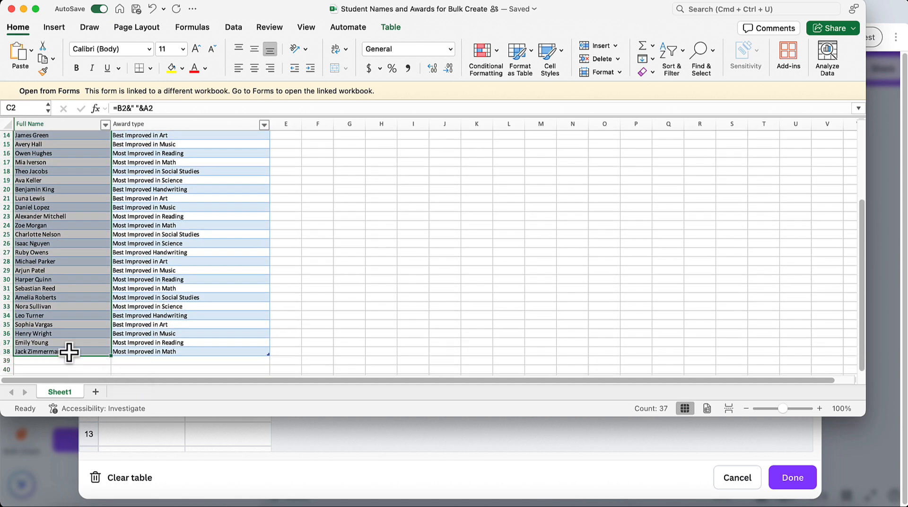
key(super+c)
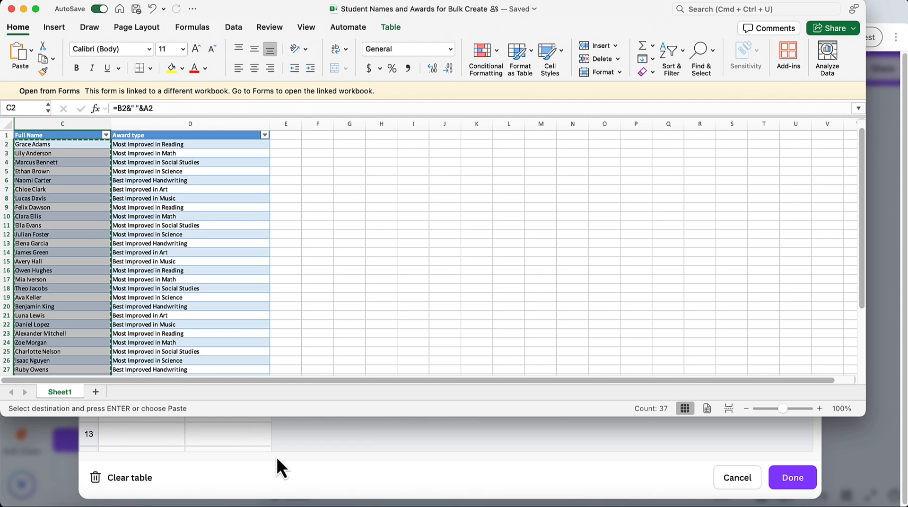
click(277, 457)
click(120, 147)
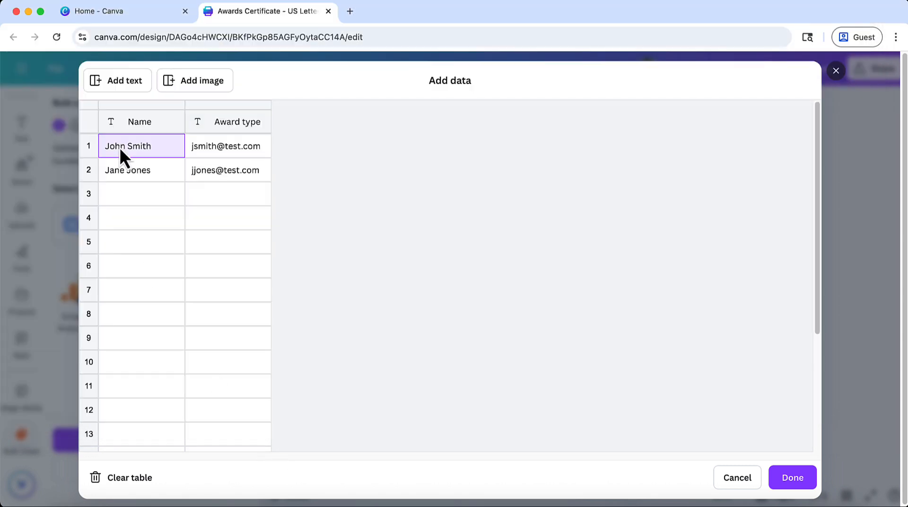
key(super+v)
scroll(126, 192, down, 10)
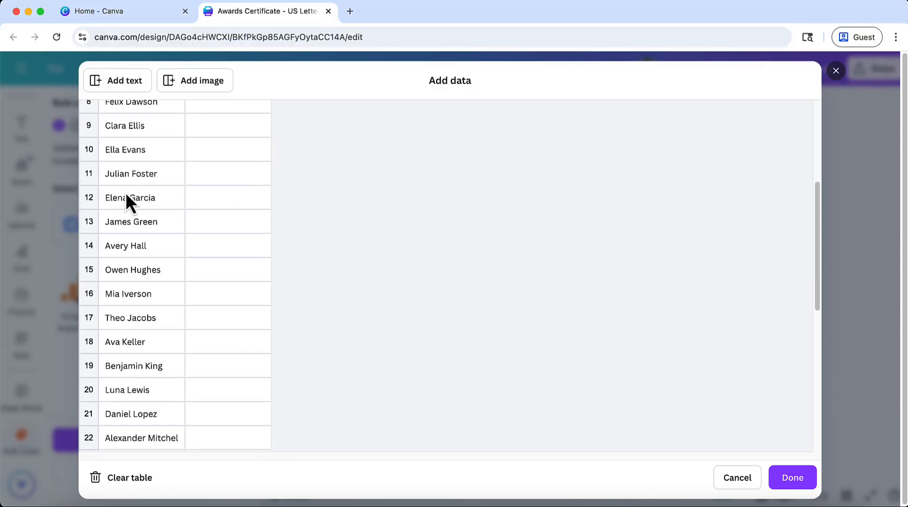
scroll(125, 193, up, 10)
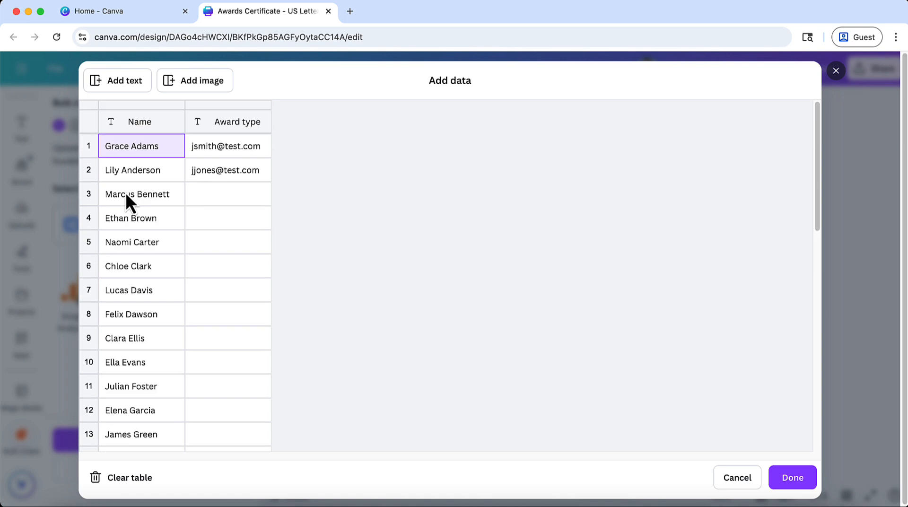
Copy the award types in D2:D38 of the Excel workbook into Canva's Award type column from row 1 and finish the data entry
click(726, 504)
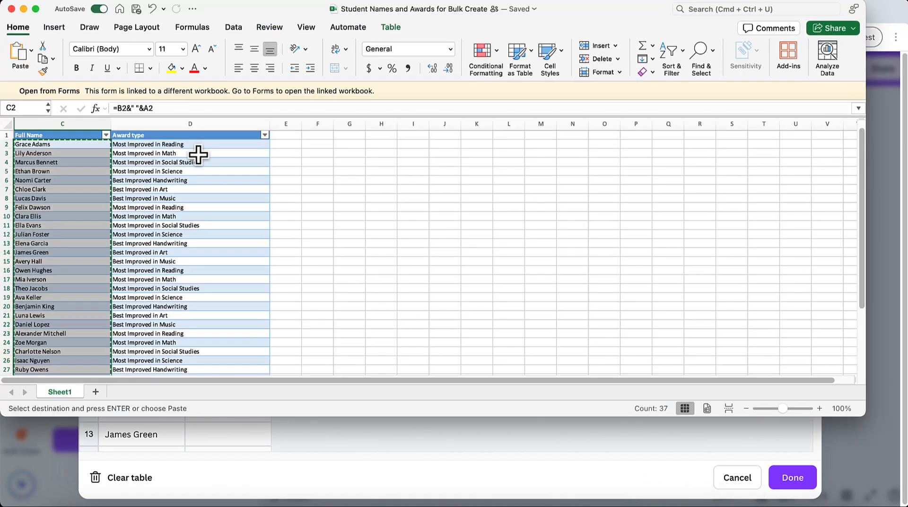
drag(196, 146, 194, 344)
scroll(194, 345, up, 5)
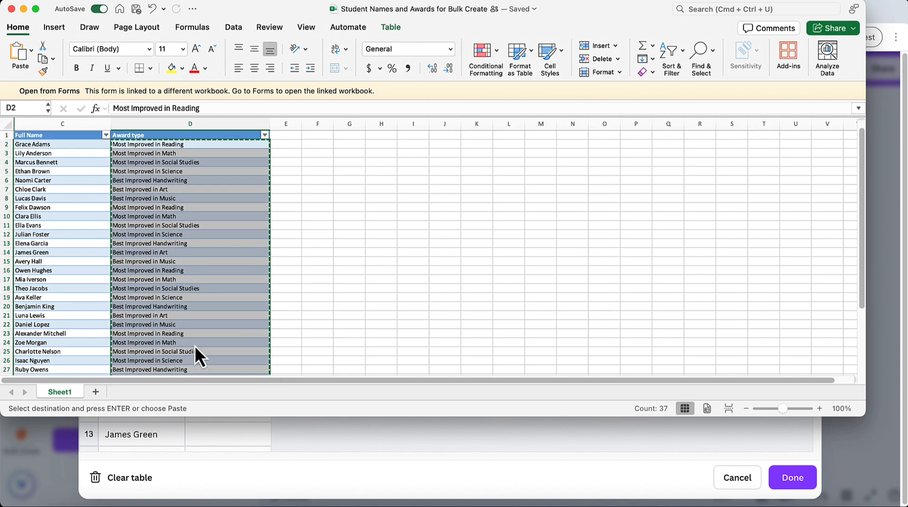
click(462, 475)
click(220, 146)
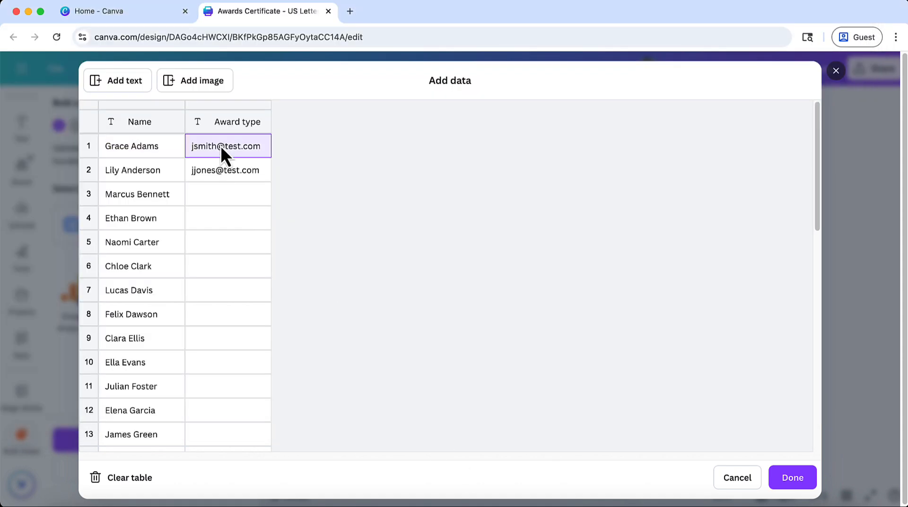
key(super+v)
scroll(237, 191, down, 5)
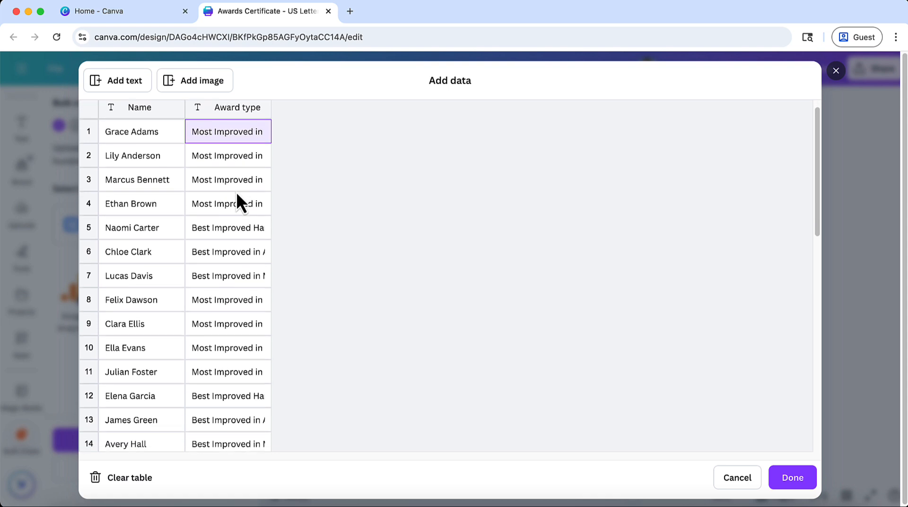
scroll(237, 191, down, 15)
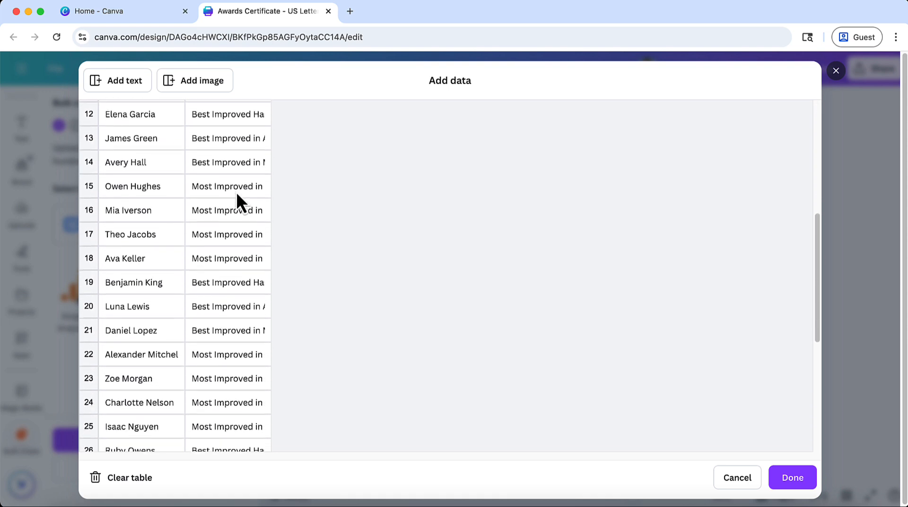
scroll(236, 194, down, 5)
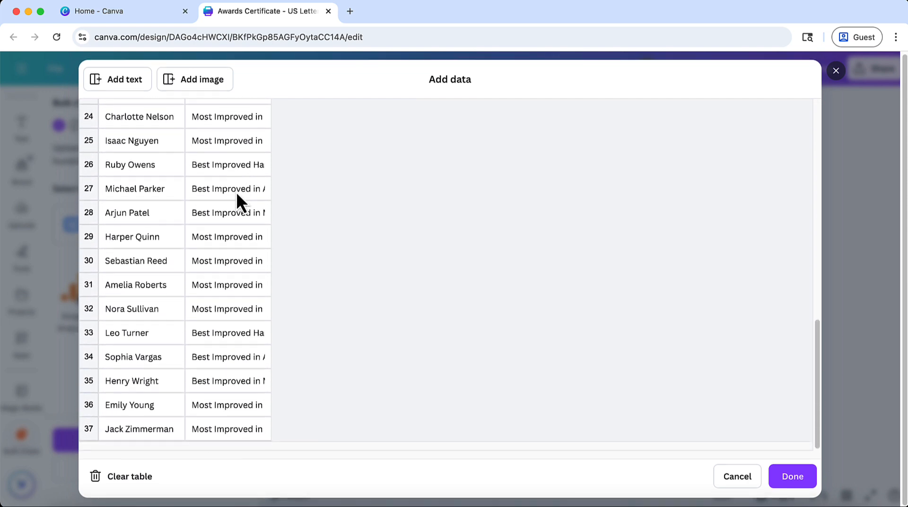
click(792, 479)
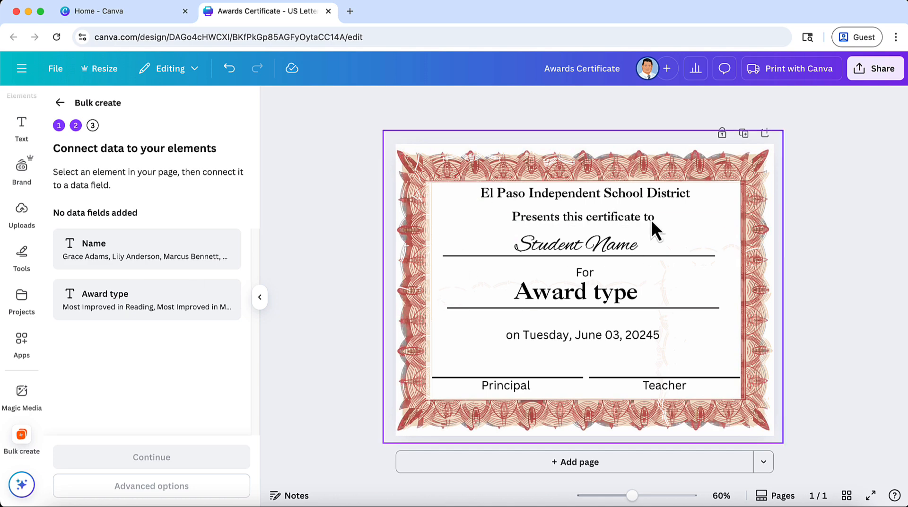
Connect the Student Name text on the certificate to the Name data field
click(565, 251)
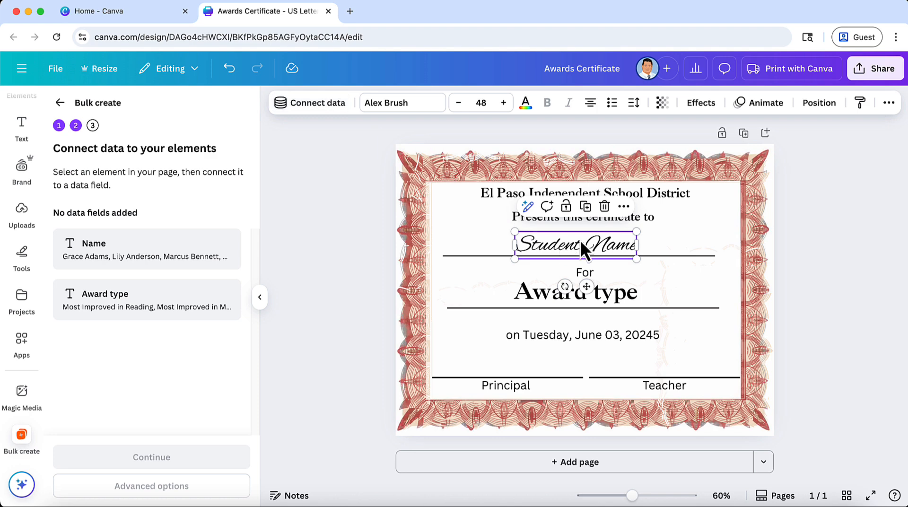
click(624, 208)
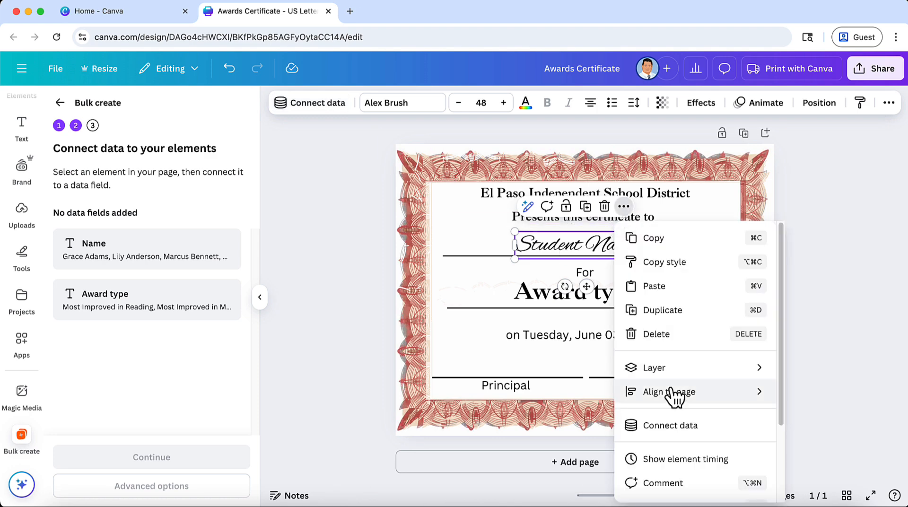
mouse_move(616, 393)
scroll(671, 397, down, 2)
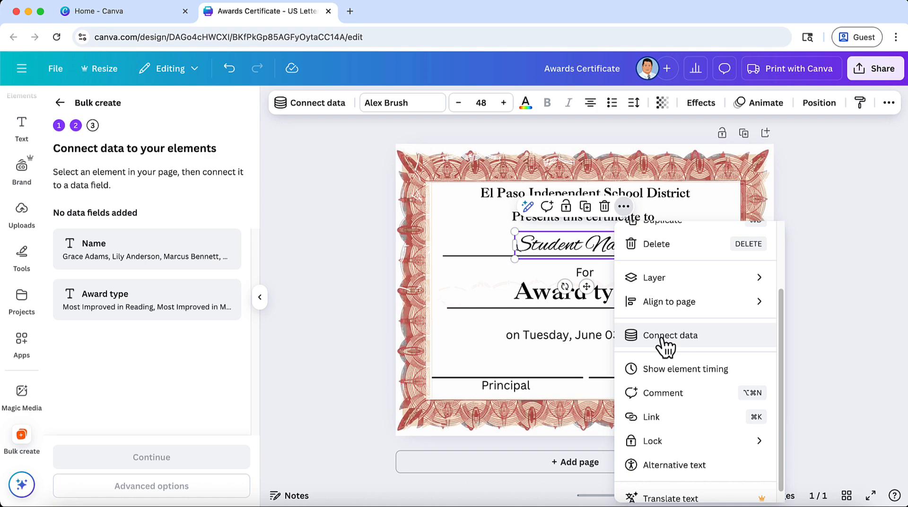
click(315, 105)
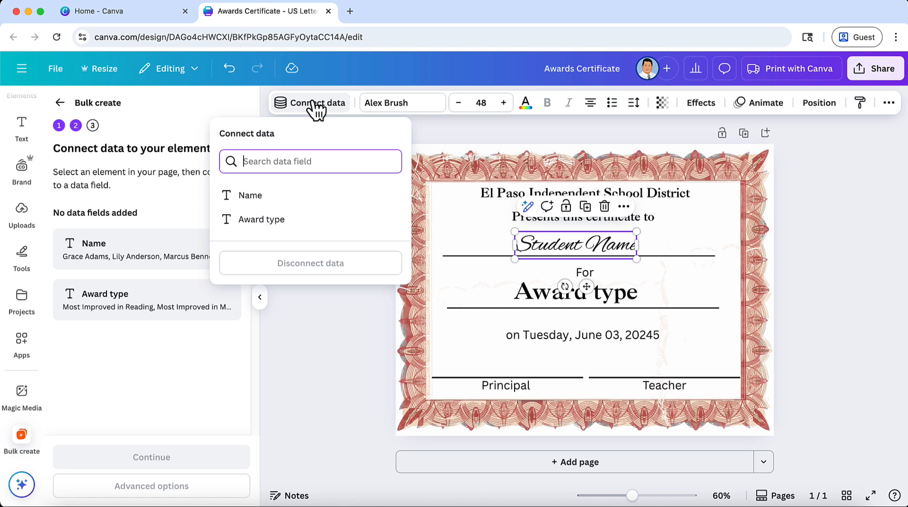
click(252, 201)
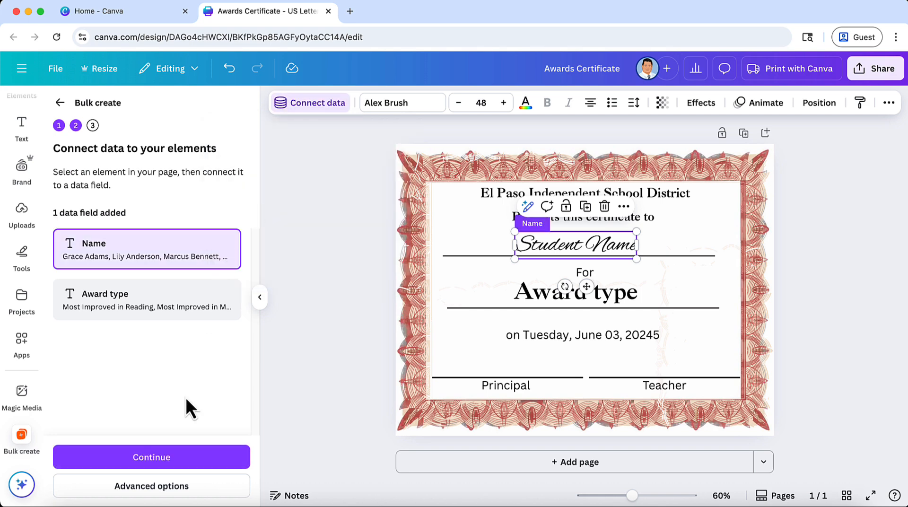
Connect the Award type text on the certificate to the Award type data field
click(555, 295)
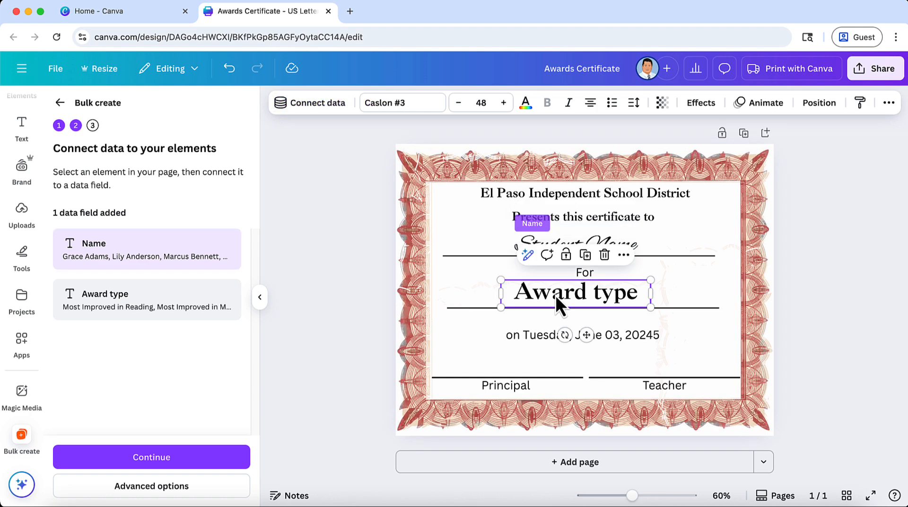
click(326, 105)
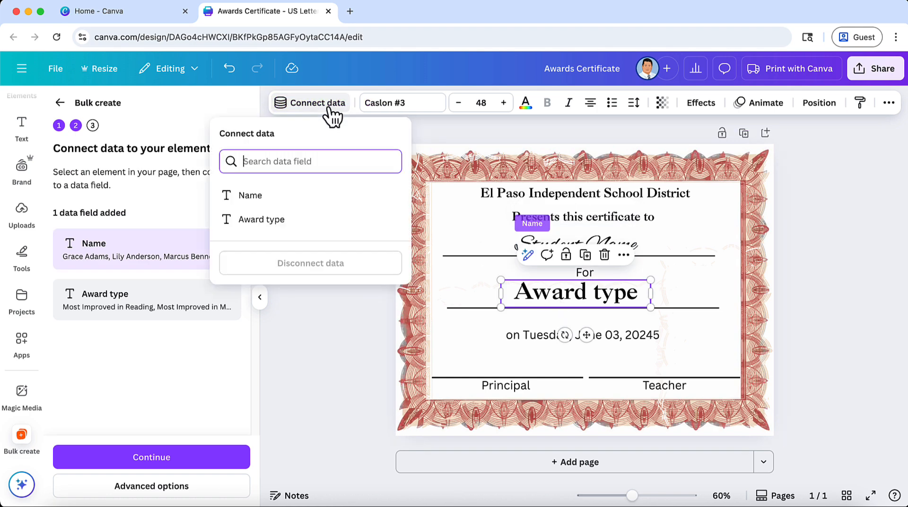
click(262, 219)
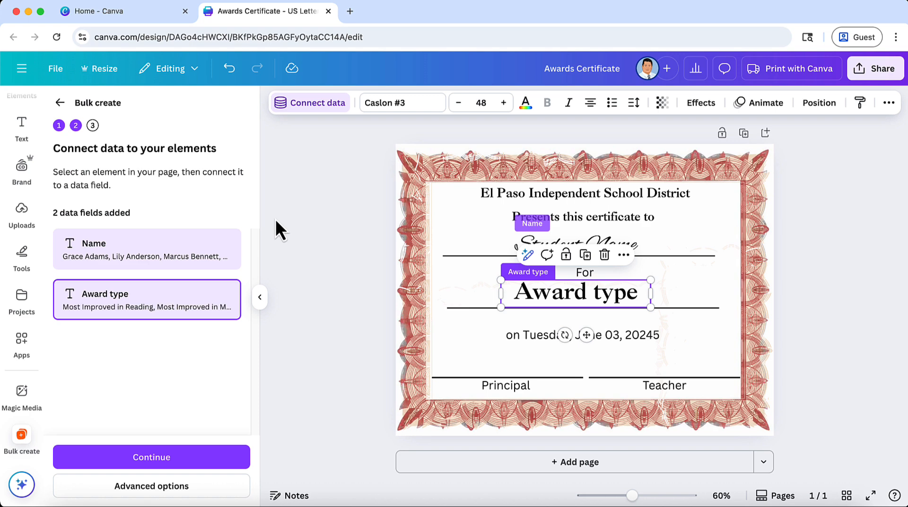
Delete the red ornamental border around the certificate
click(441, 168)
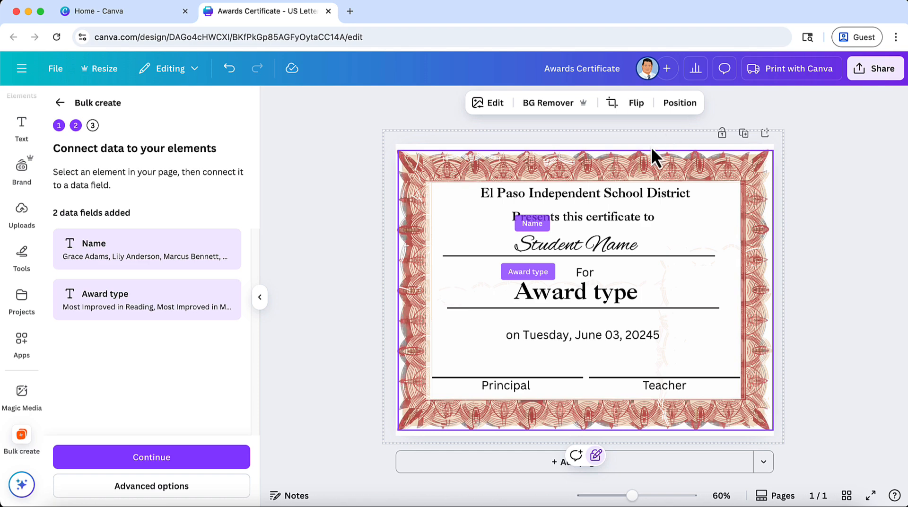
click(641, 169)
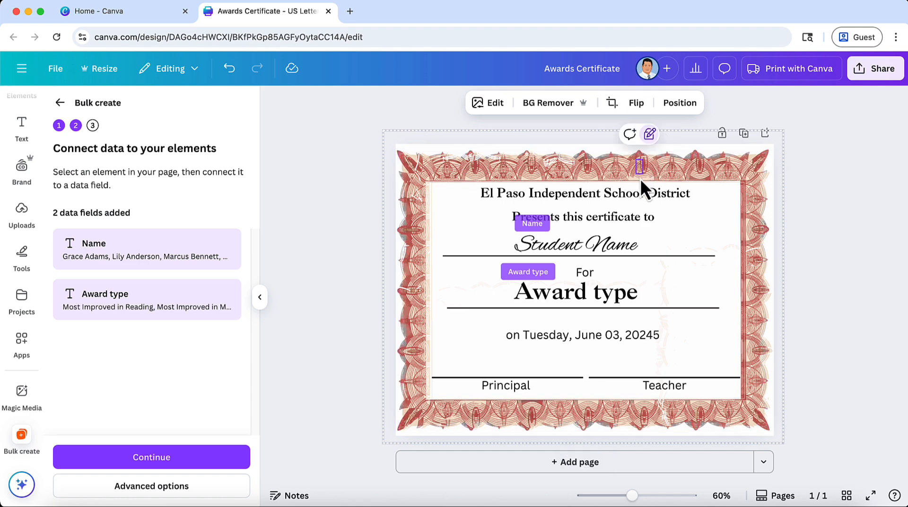
click(640, 178)
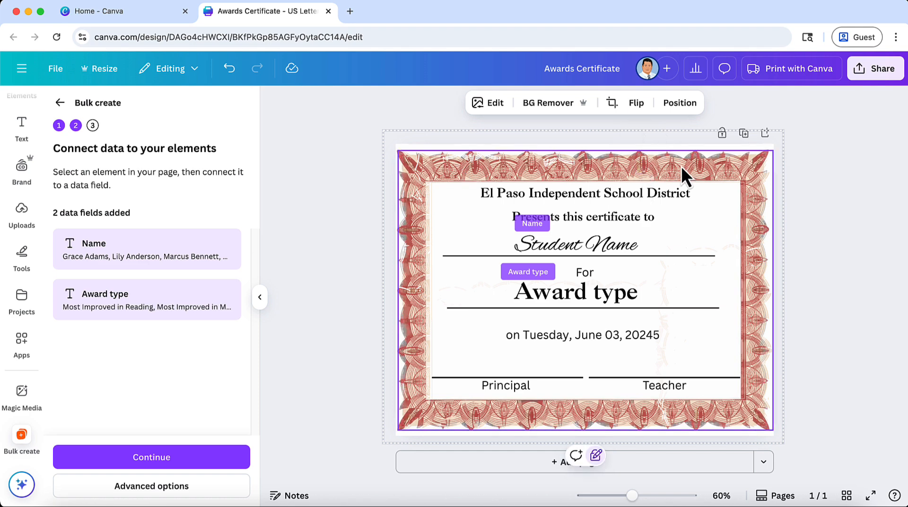
click(595, 461)
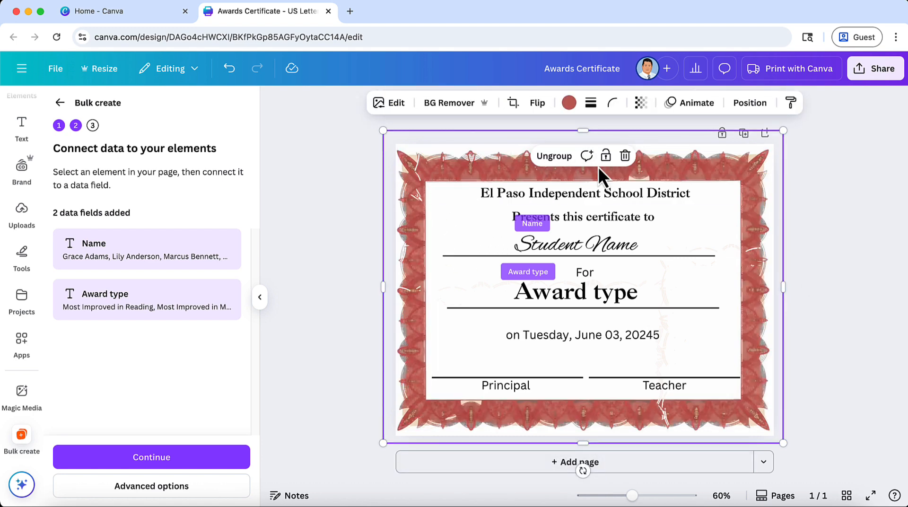
key(Delete)
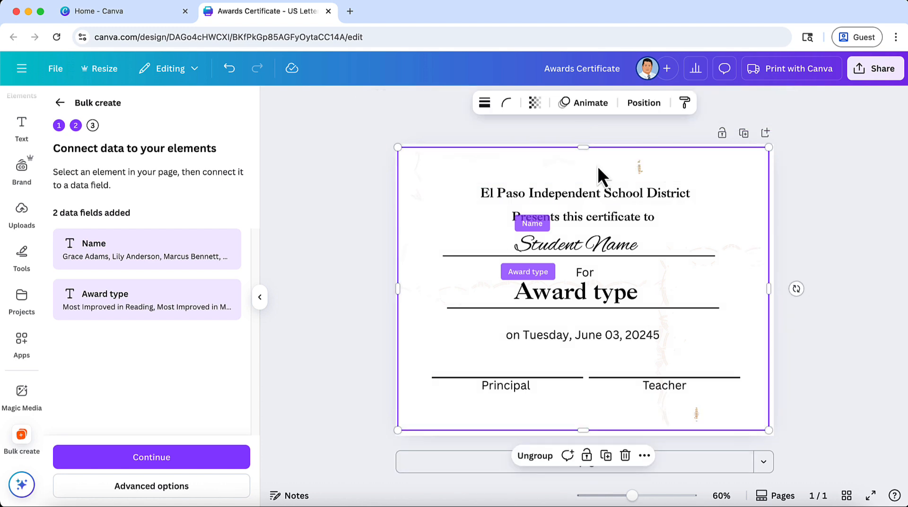
Delete the two horizontal lines beneath the student name and the award type
click(465, 257)
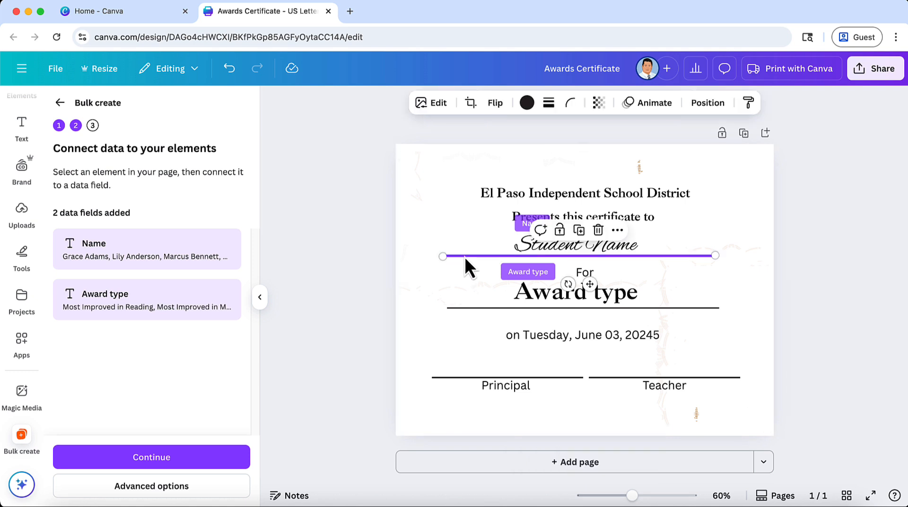
key(Delete)
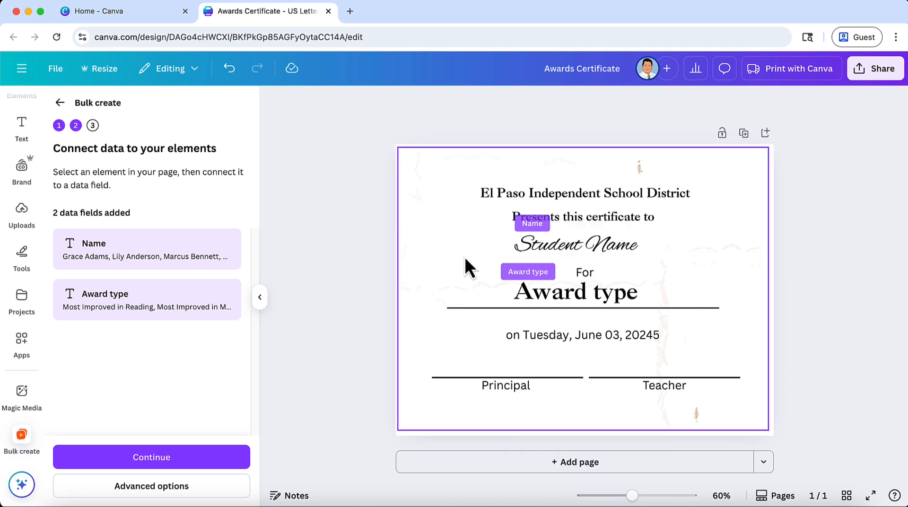
click(464, 308)
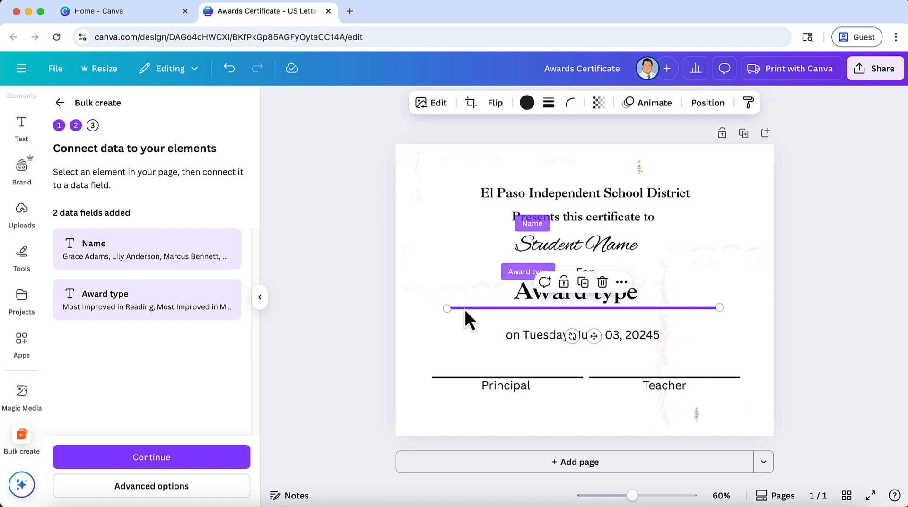
key(Delete)
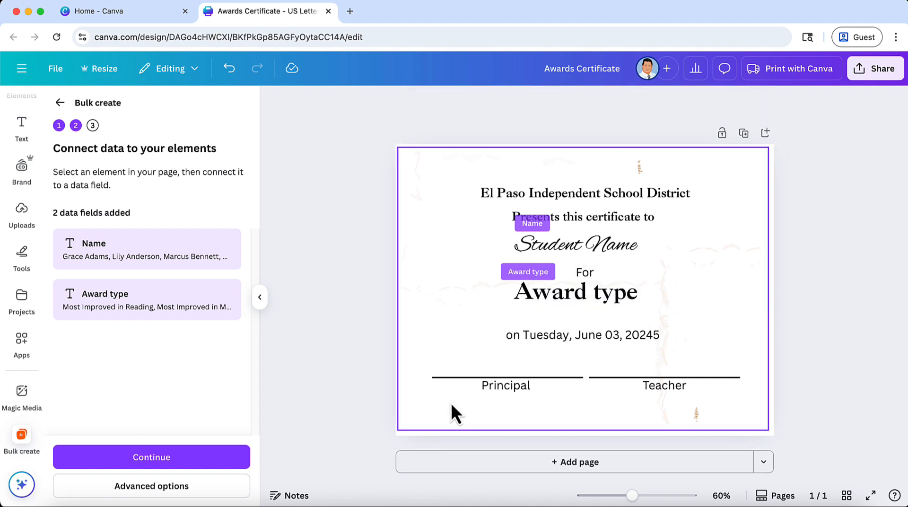
Delete both signature lines together with their Principal and Teacher labels
click(445, 377)
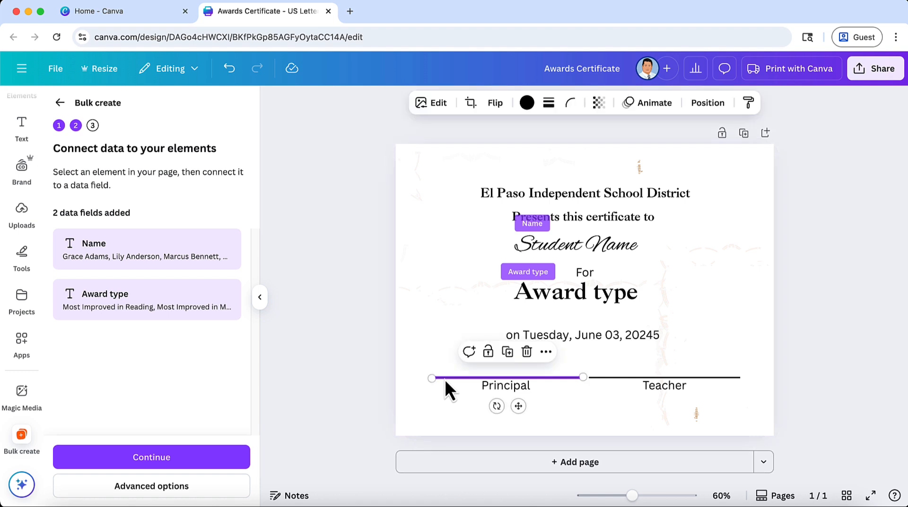
shift+click(615, 379)
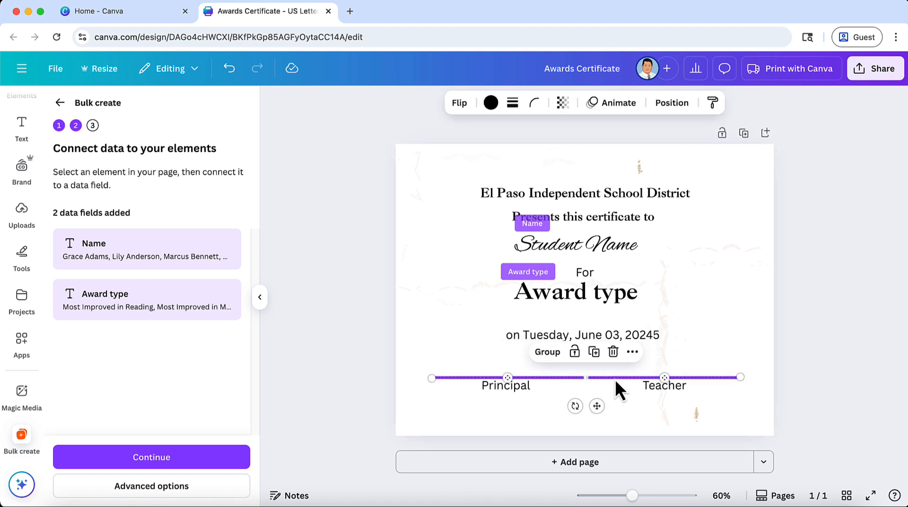
shift+click(650, 387)
shift+click(510, 384)
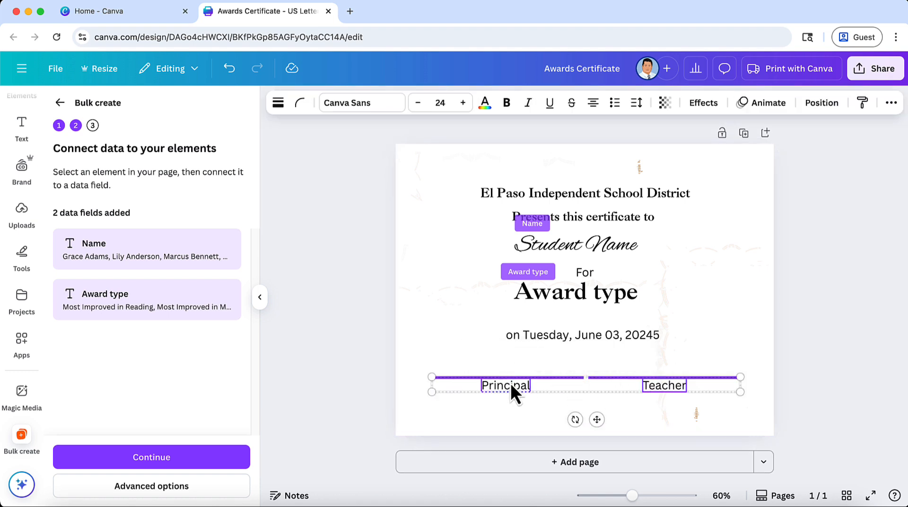
key(Delete)
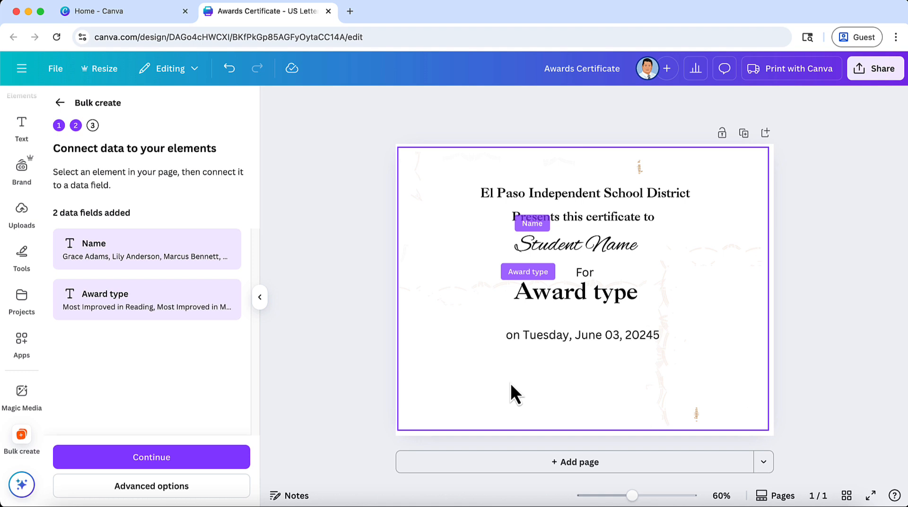
Delete the El Paso Independent School District heading, the "Presents this certificate to" line and the word "For"
click(615, 196)
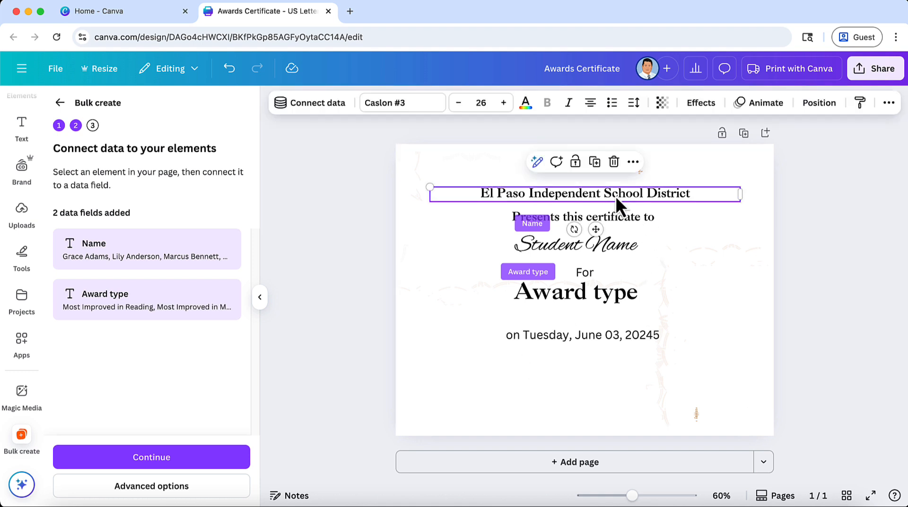
key(Delete)
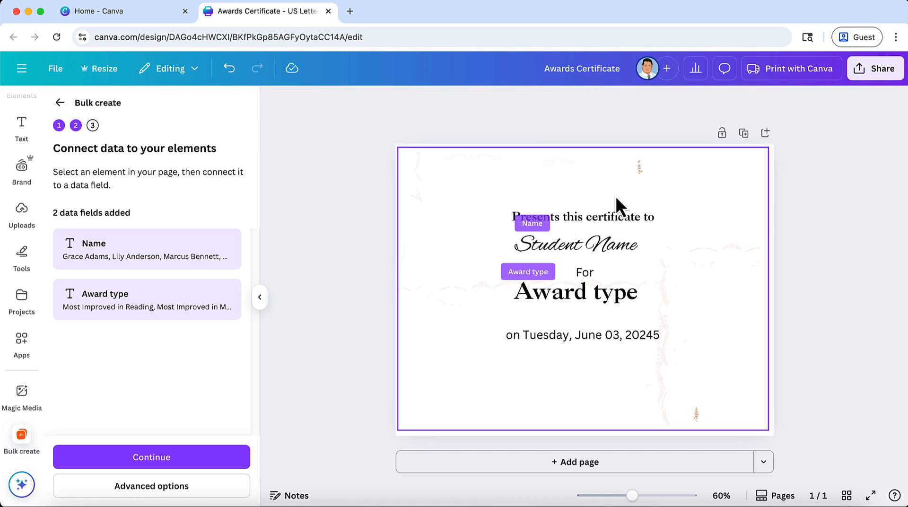
click(602, 221)
key(Delete)
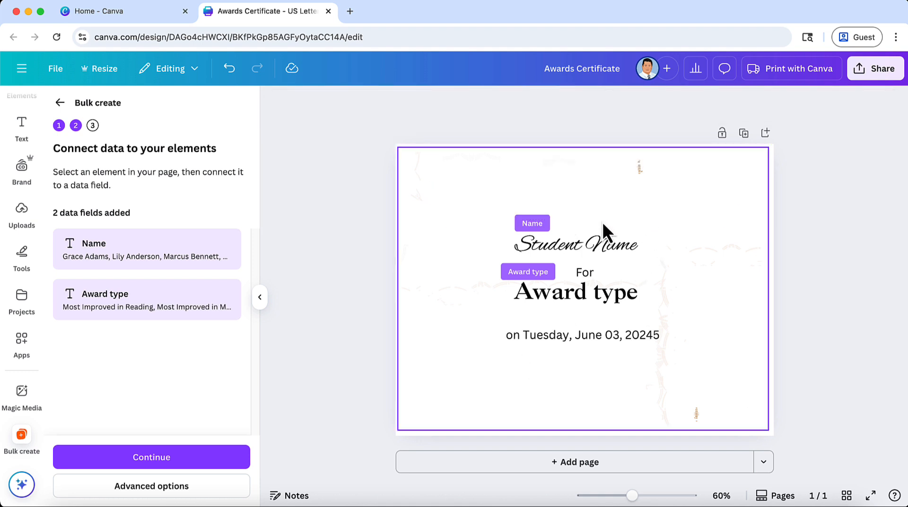
click(583, 271)
key(Delete)
Remove the small brown ornament fragment near the certificate's upper edge, keeping the date line
click(566, 336)
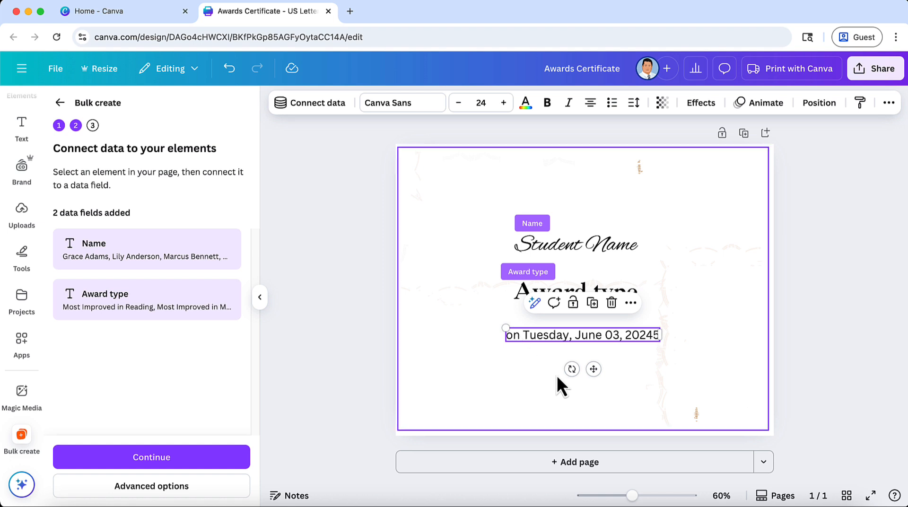
click(660, 374)
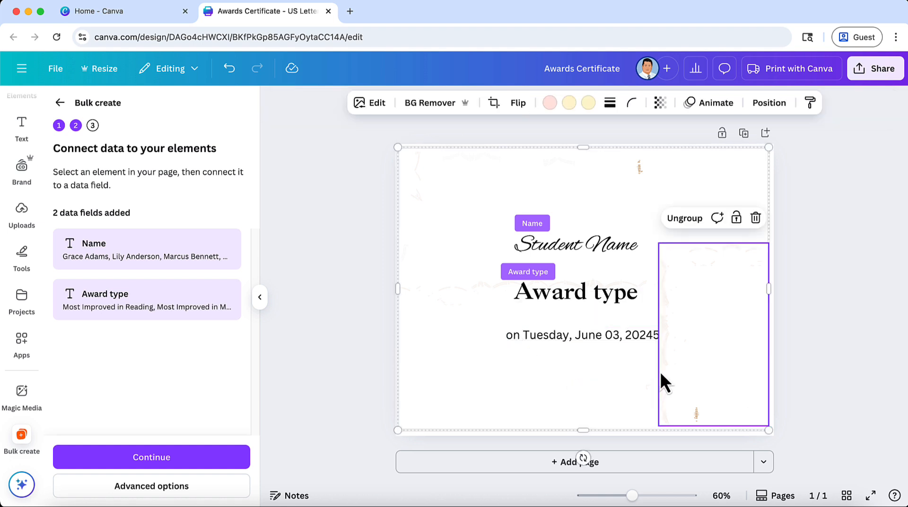
click(865, 312)
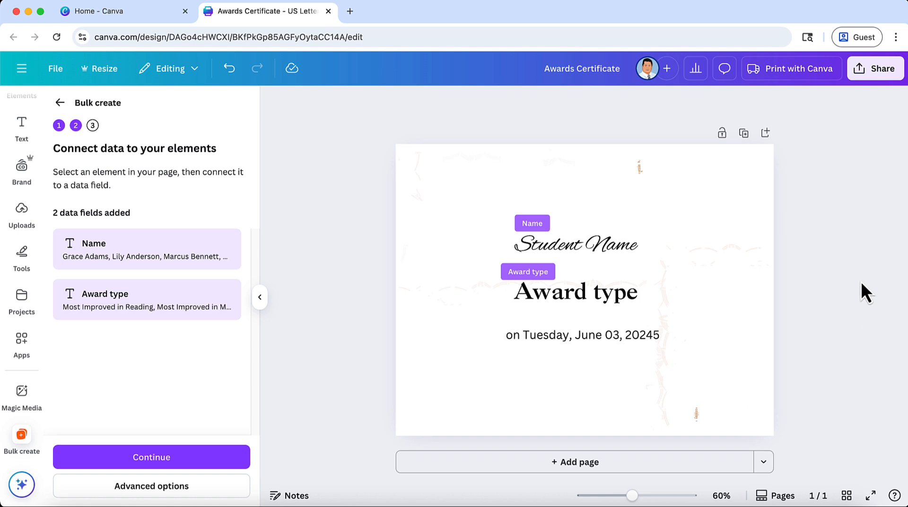
click(642, 166)
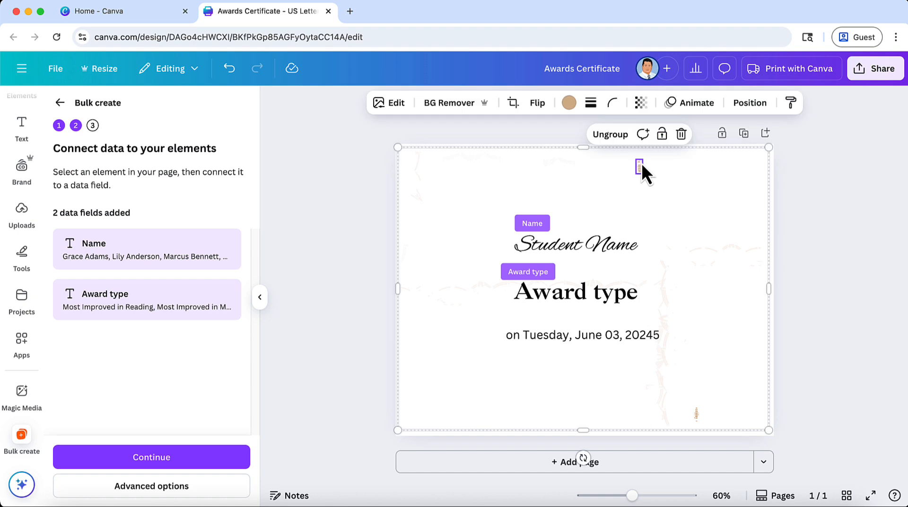
click(845, 299)
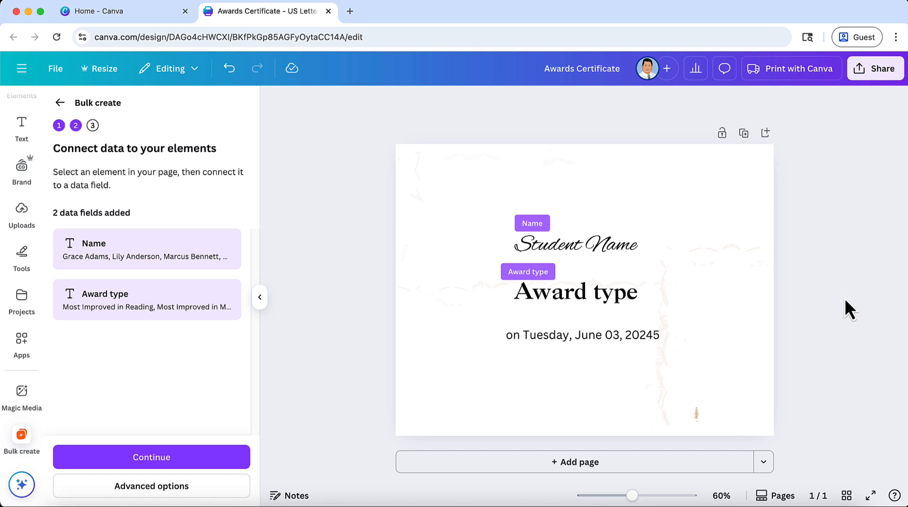
Continue to applying the data, review the list with all entries selected, and generate the 37 designs
click(141, 458)
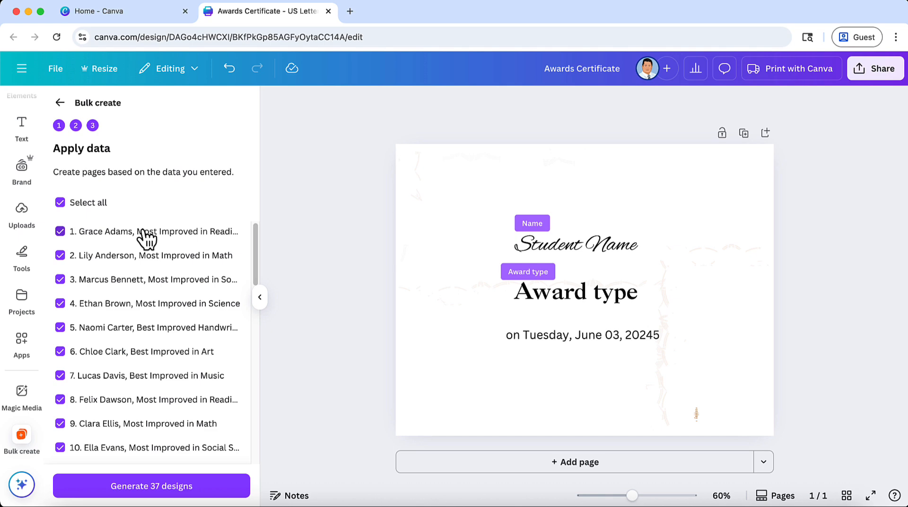
scroll(146, 238, down, 1)
scroll(146, 238, up, 1)
scroll(146, 238, down, 1)
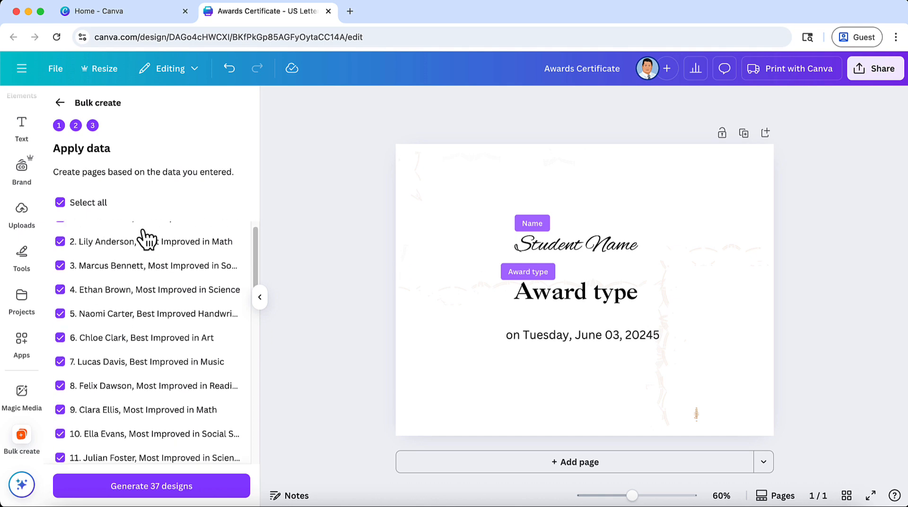
scroll(146, 238, down, 10)
scroll(146, 238, up, 10)
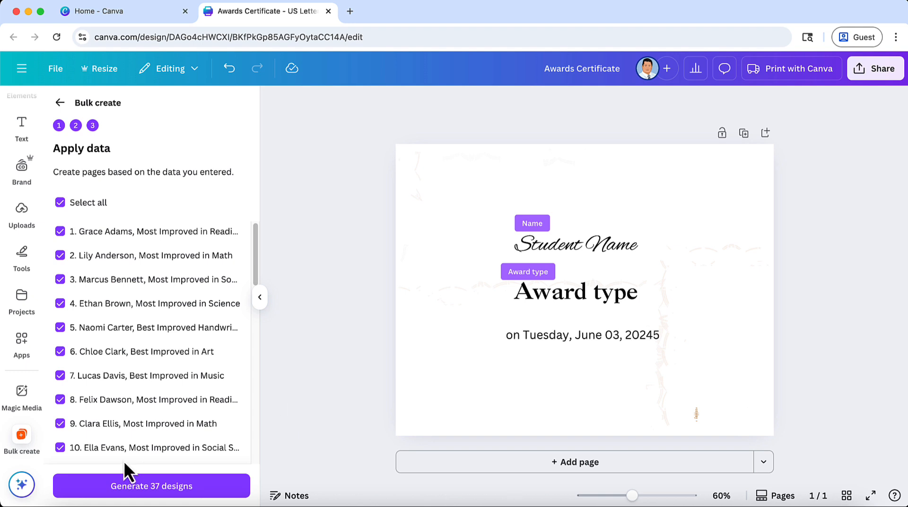
click(136, 489)
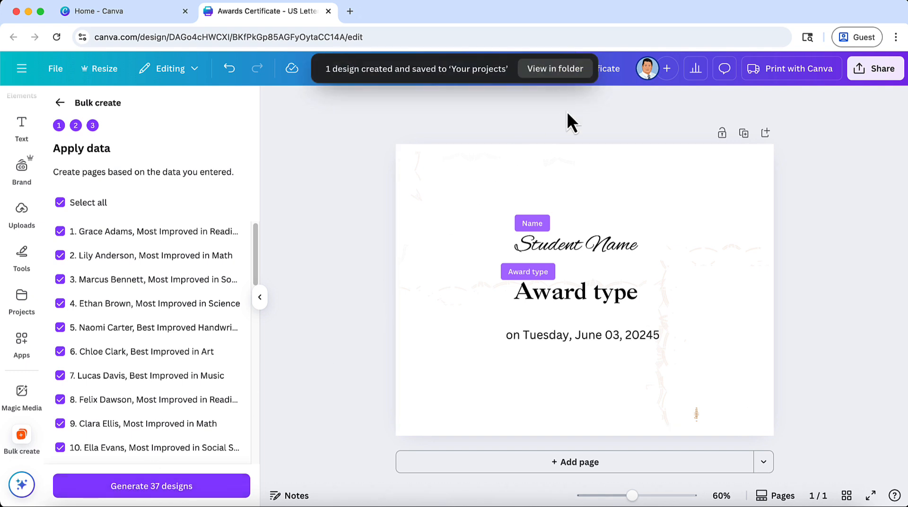
View the generated design in its project folder and open "(Bulk 1) Awards Certificate"
click(563, 70)
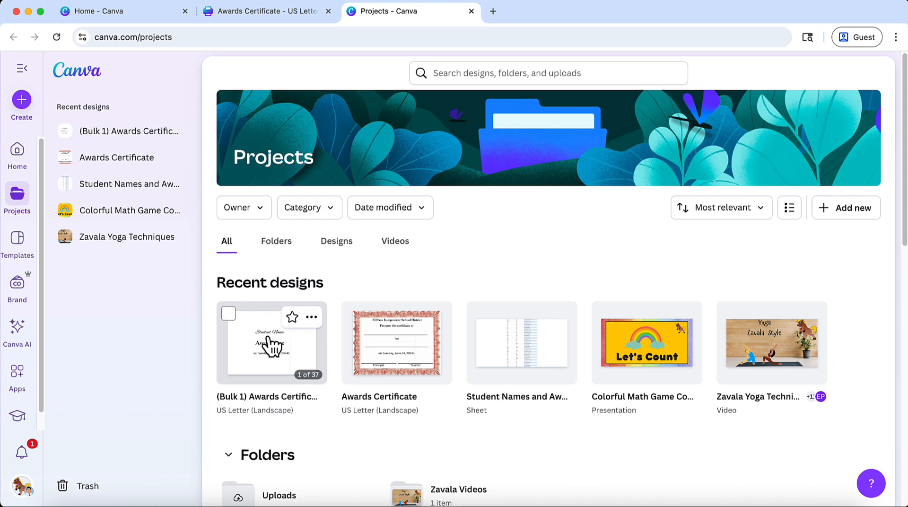
click(256, 350)
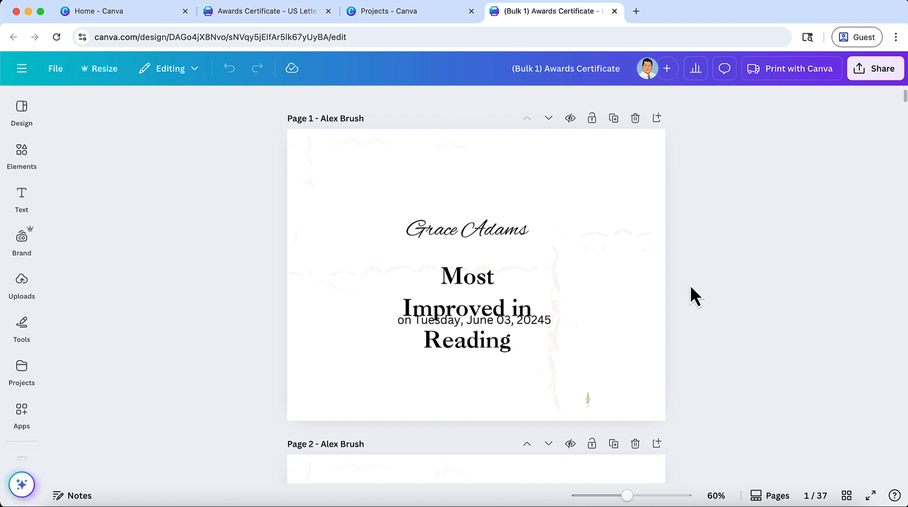
Widen the "Most Improved in Reading" text box on page 1 towards both margins so the award title fits on one line
click(483, 310)
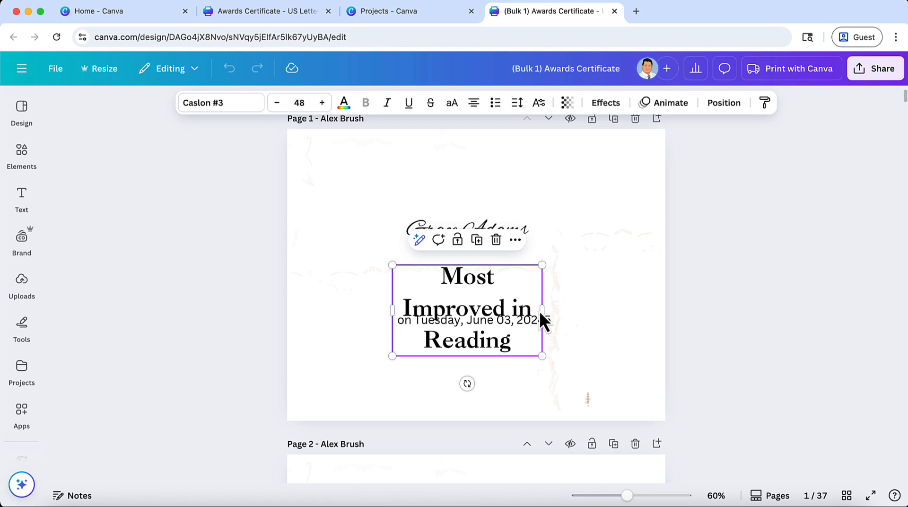
drag(543, 310, 638, 307)
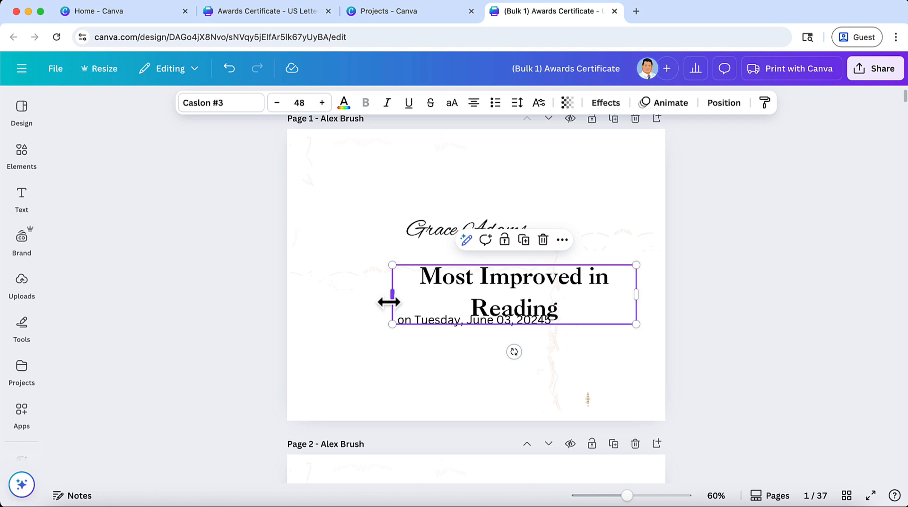
drag(389, 303, 314, 300)
click(744, 350)
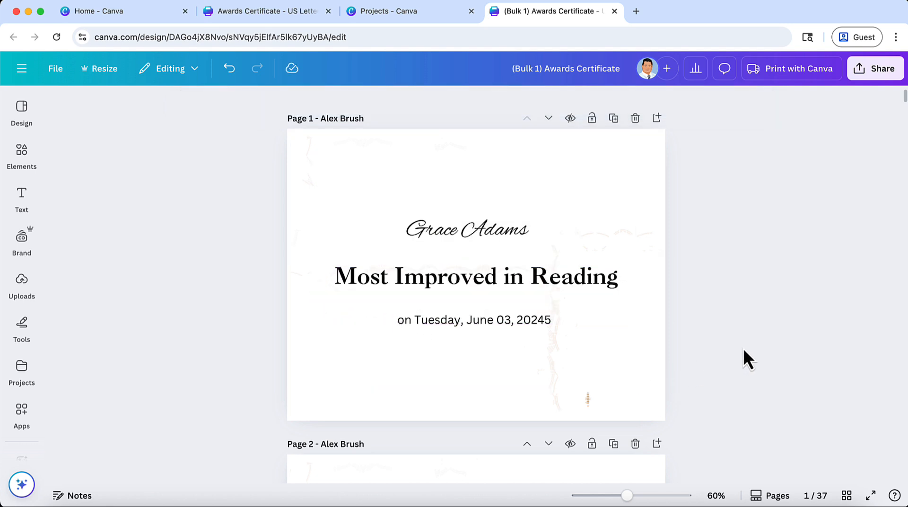
Try a slightly larger font size for the student name on page 1 and return it to 48
scroll(481, 310, down, 2)
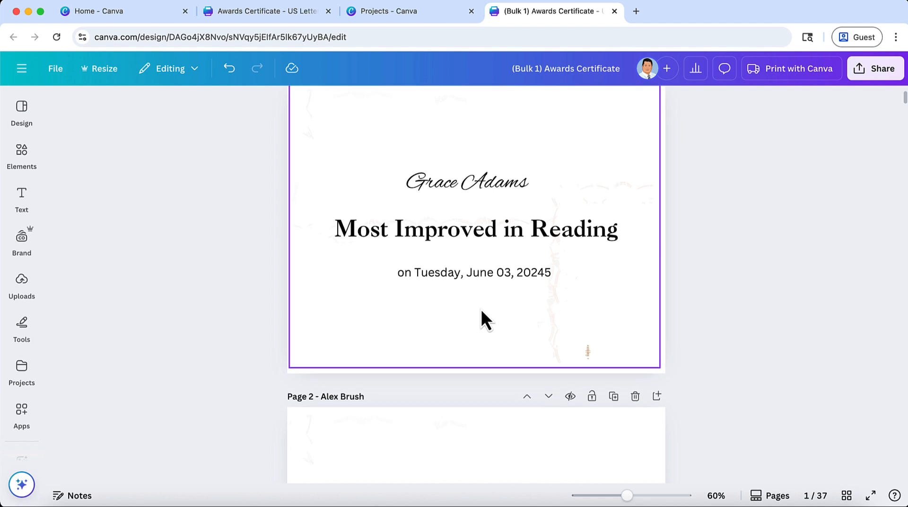
scroll(481, 309, up, 2)
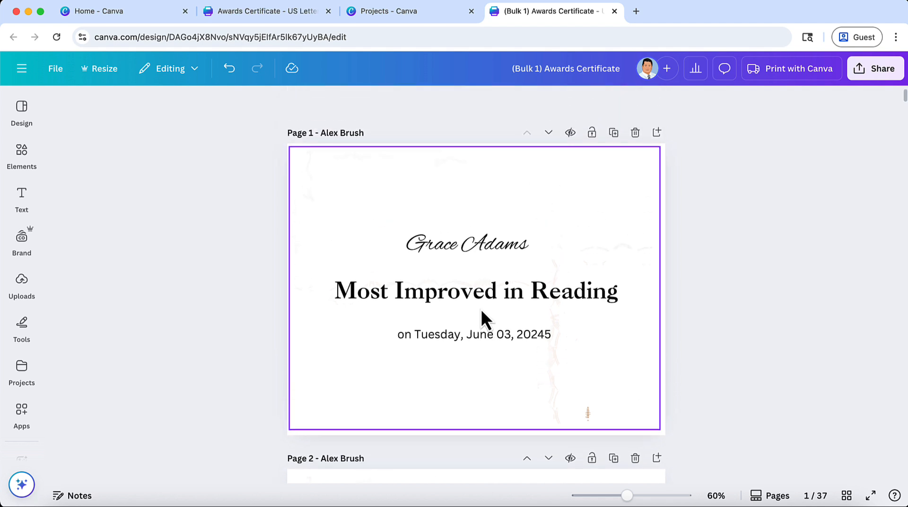
click(473, 254)
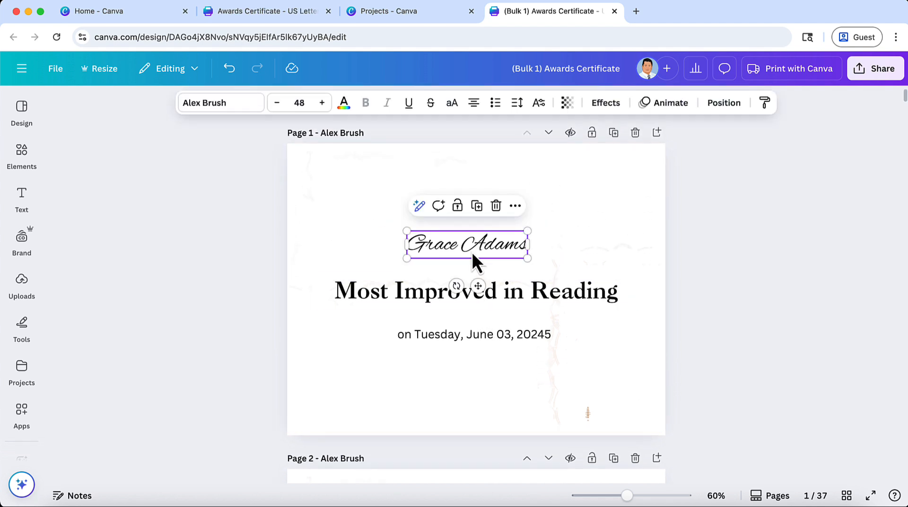
click(323, 105)
click(323, 105)
click(279, 105)
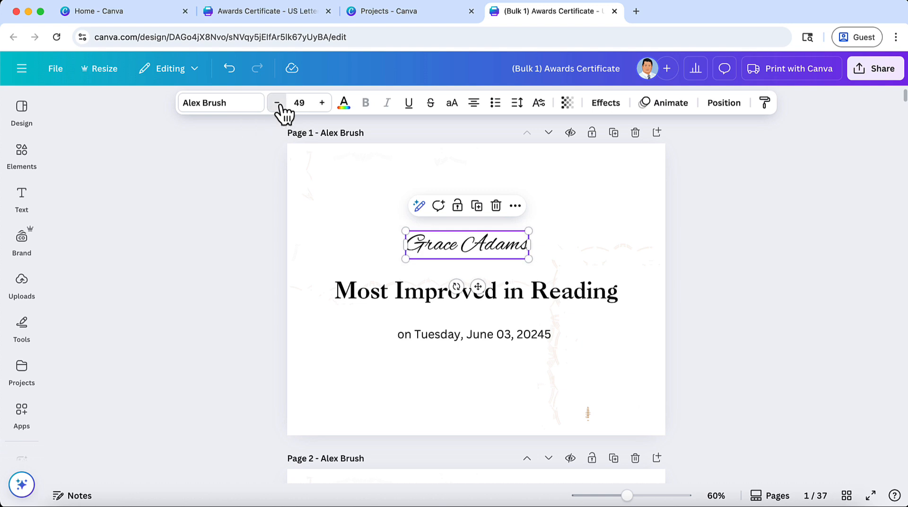
click(278, 105)
Widen the "Most Improved in Math" text box on page 2 towards both margins so the title fits on one line
click(451, 296)
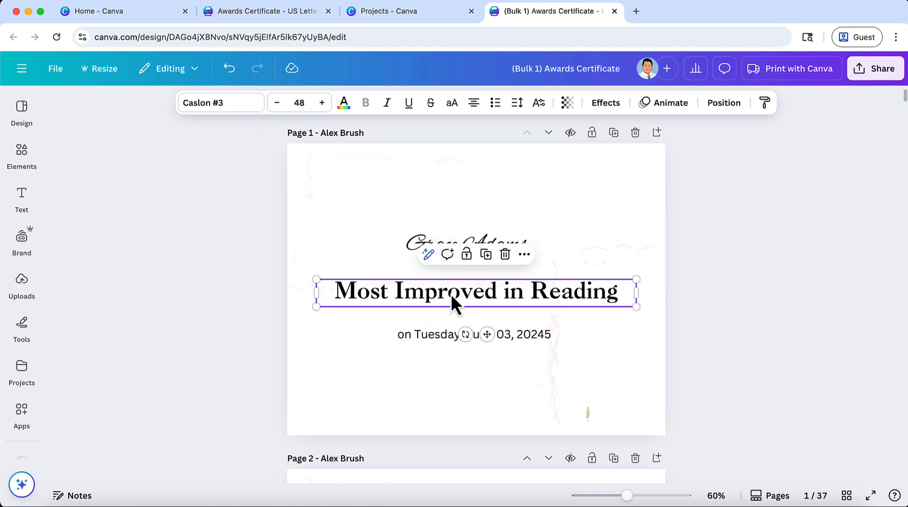
scroll(450, 294, down, 7)
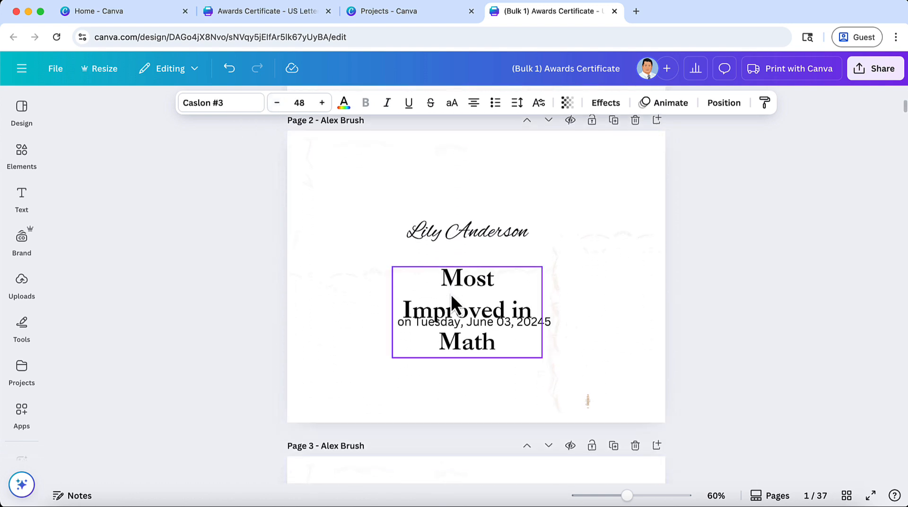
click(451, 294)
drag(385, 309, 314, 306)
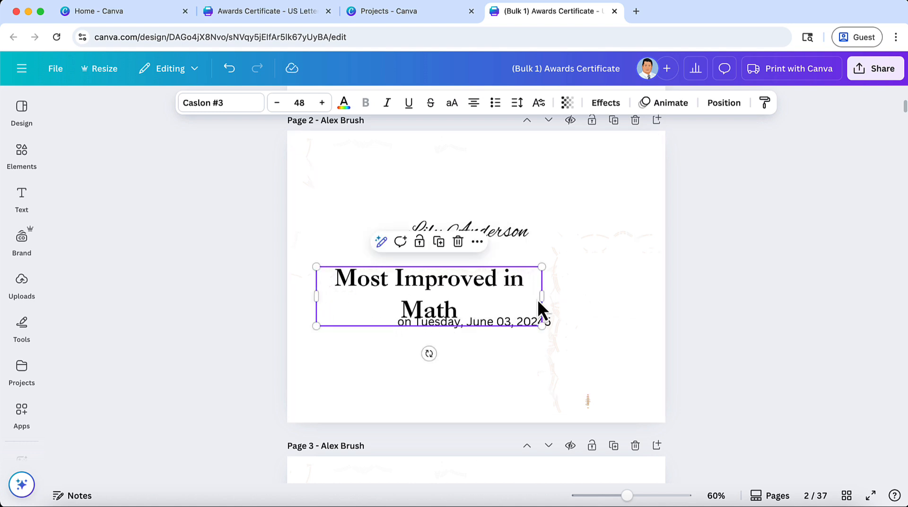
drag(542, 296, 638, 302)
Widen the "Most Improved in Social Studies" text box on page 3 towards both margins, matching the previous pages
scroll(517, 331, down, 5)
click(513, 335)
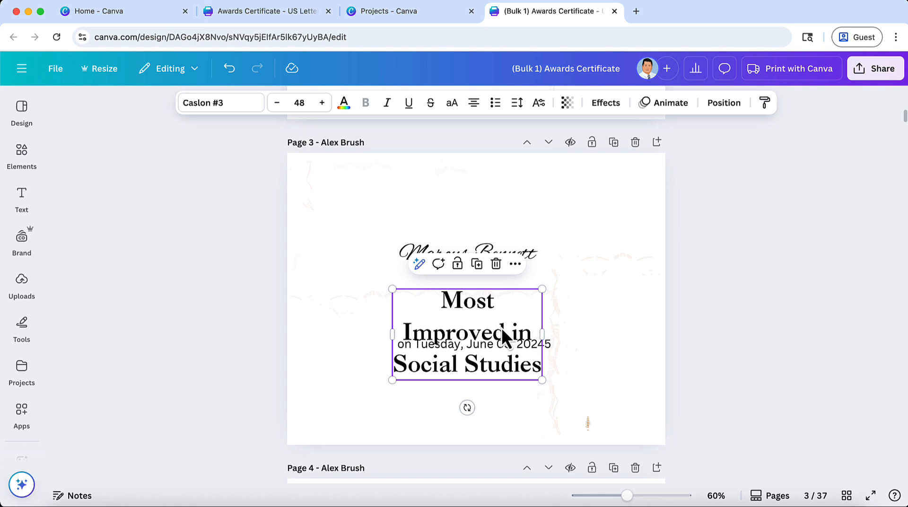
double_click(394, 336)
click(421, 285)
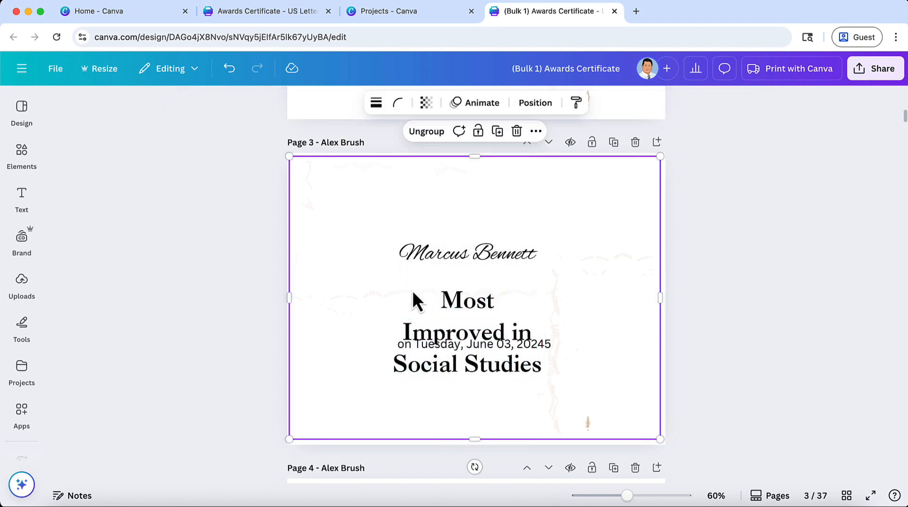
click(411, 324)
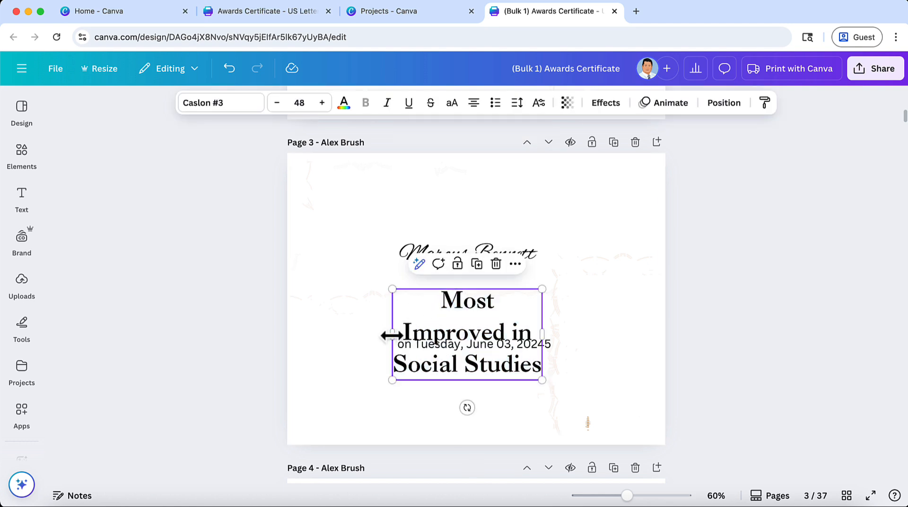
drag(391, 334, 315, 329)
drag(542, 320, 639, 319)
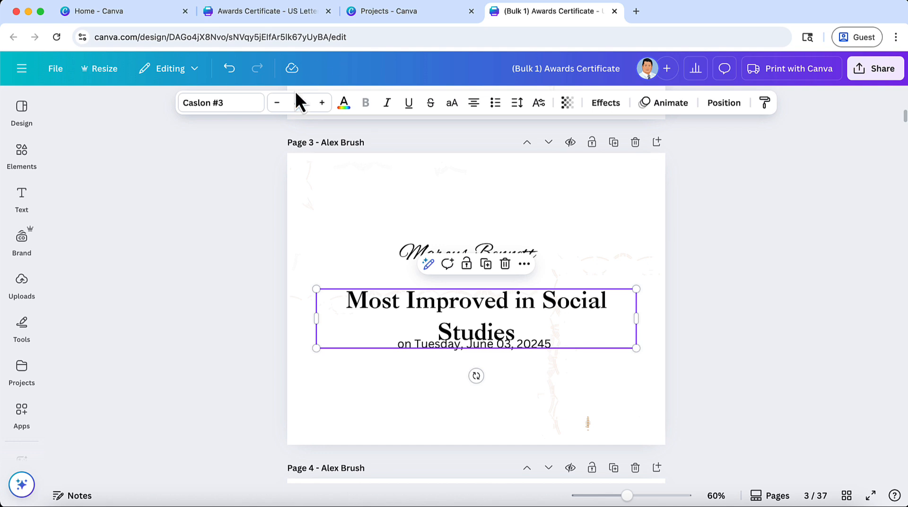
Reduce the font size of the "Most Improved in Social Studies" title to 43 so it fits on one line
click(279, 103)
click(278, 103)
click(278, 103)
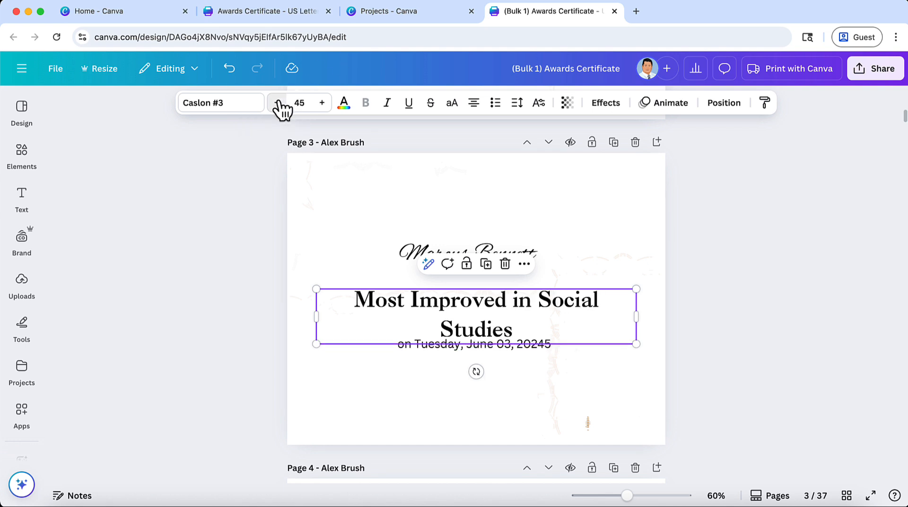
click(278, 103)
click(278, 103)
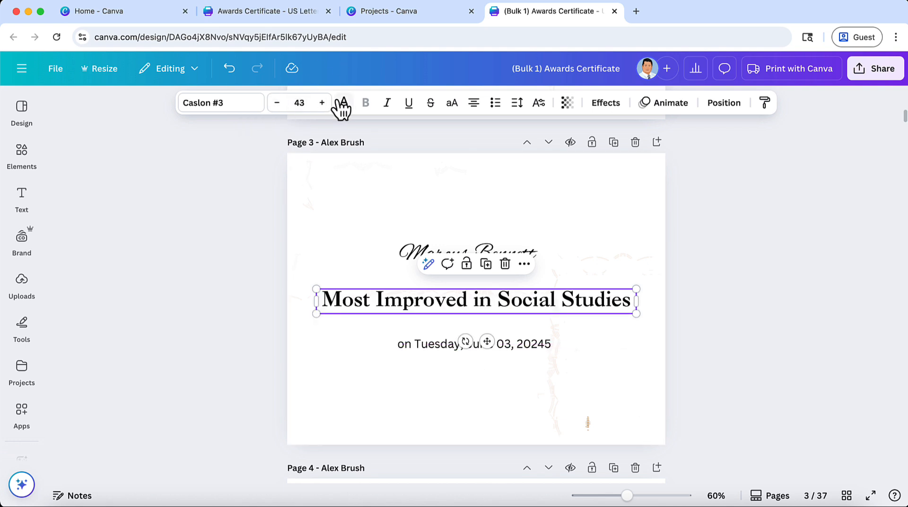
Widen the "Most Improved in Science" text box on page 4 towards both margins so the title fits on one line
scroll(361, 318, down, 10)
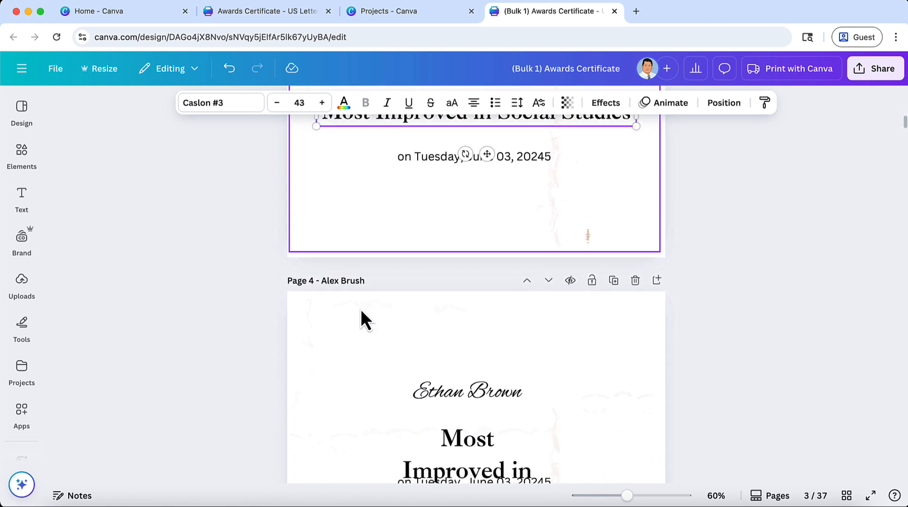
click(453, 330)
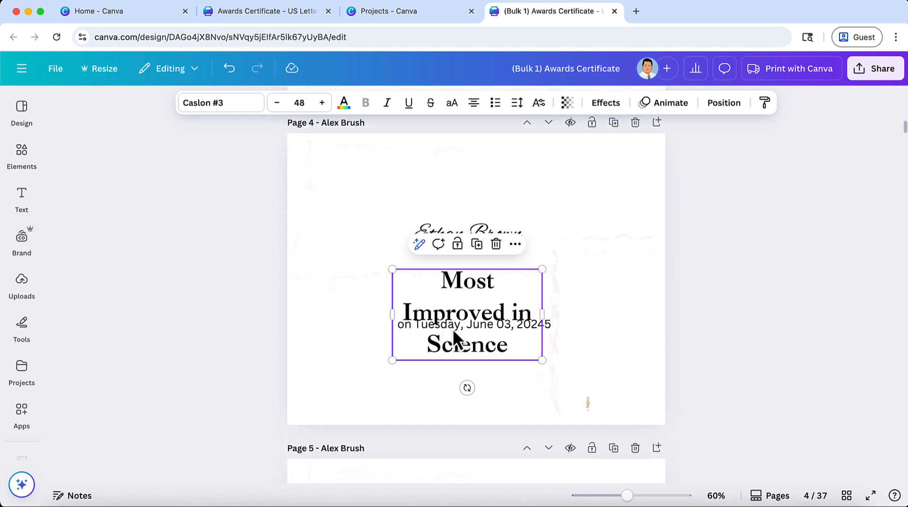
drag(393, 316, 317, 310)
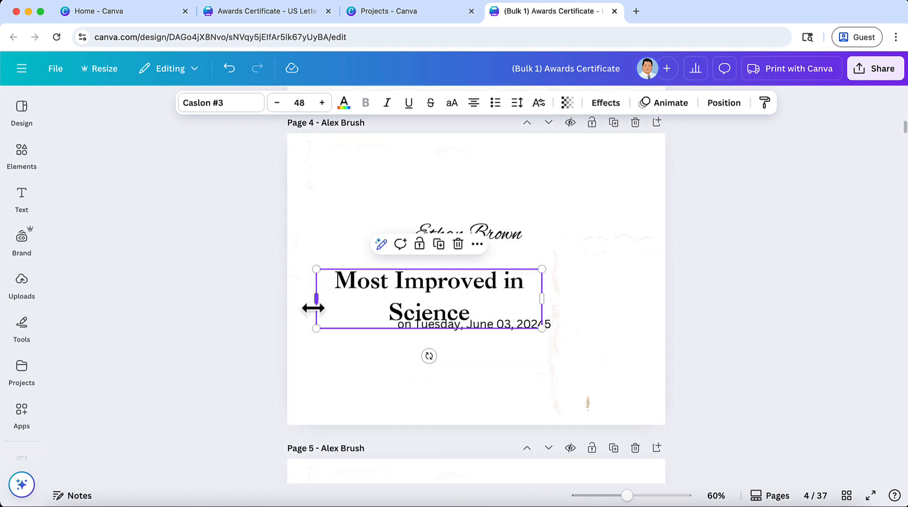
drag(542, 299, 636, 305)
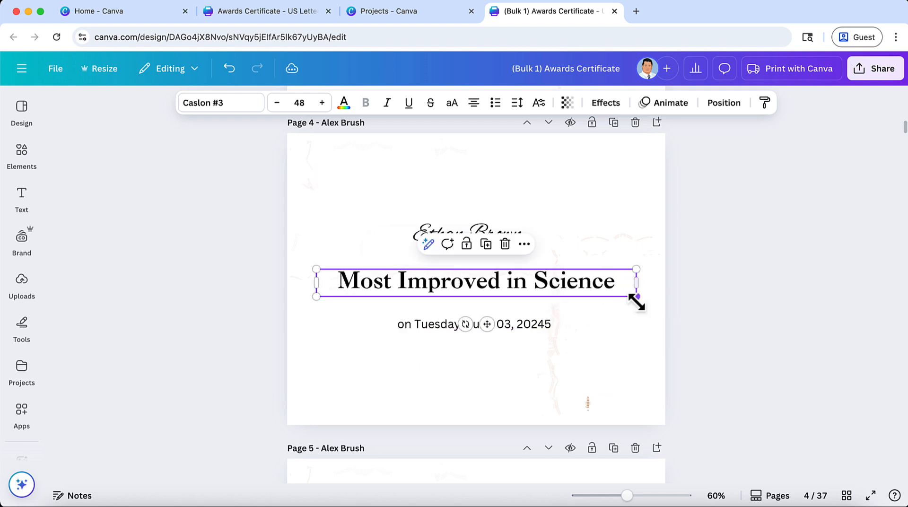
Widen the "Best Improved Handwriting" text box on page 5 towards both margins so the title fits on one line
scroll(542, 356, down, 5)
click(454, 405)
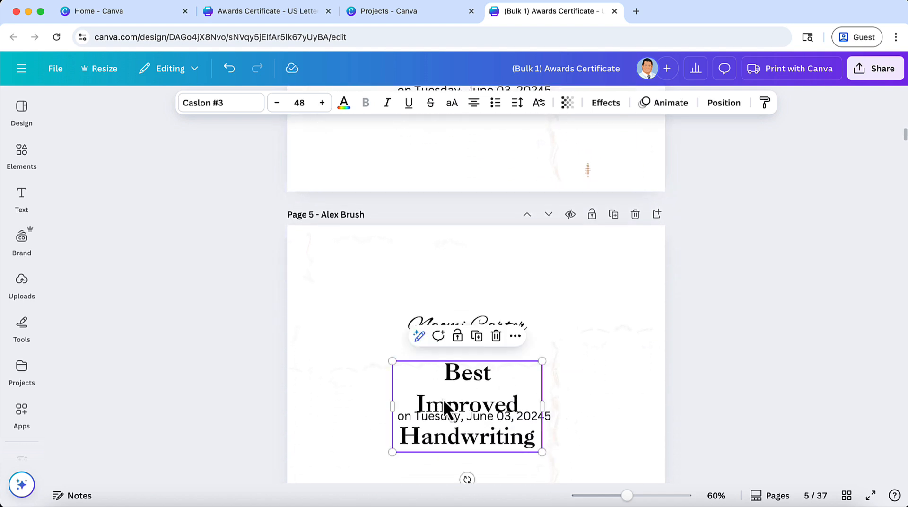
drag(394, 407, 315, 396)
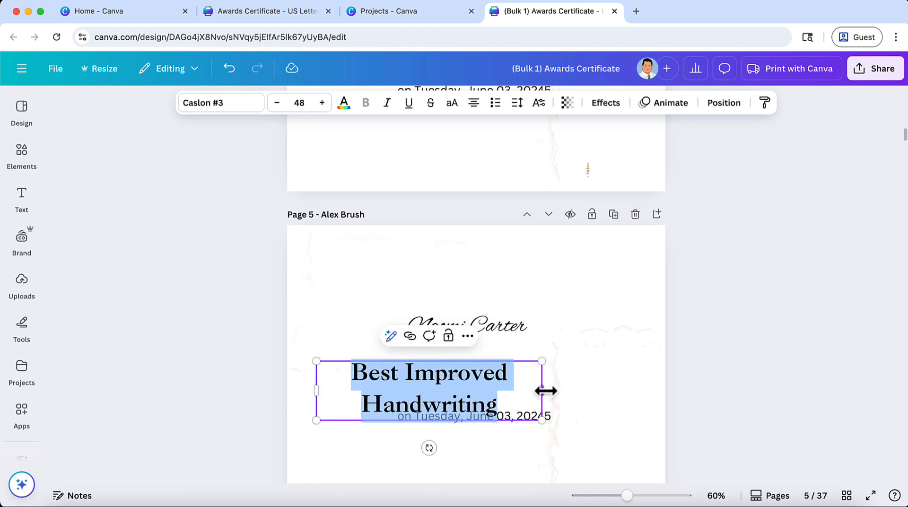
drag(542, 391, 643, 403)
scroll(534, 387, down, 1)
click(534, 381)
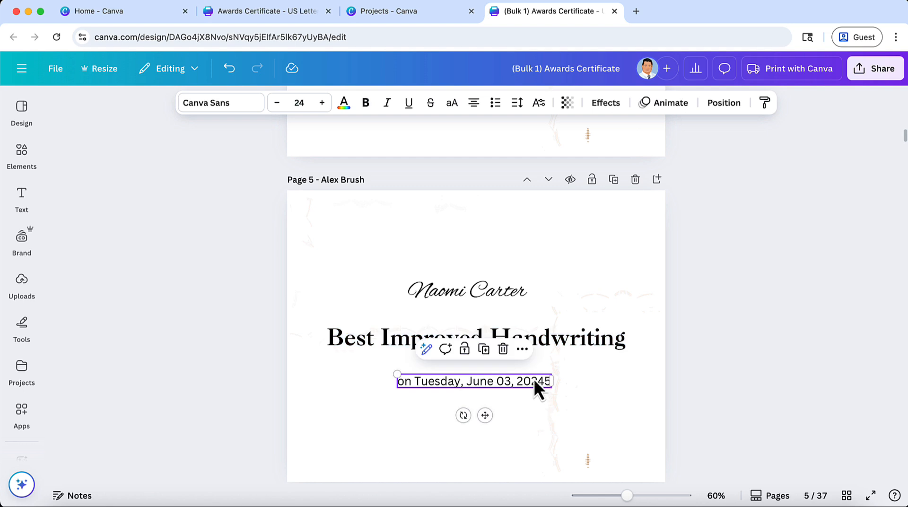
click(566, 338)
Widen the "Best Improved in Art" text box on page 6 towards both margins so the title fits on one line
scroll(563, 410, down, 2)
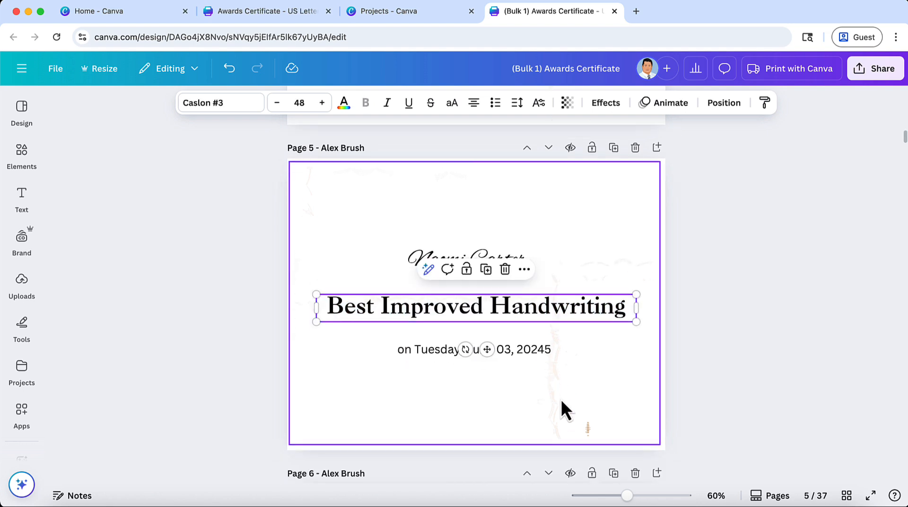
scroll(544, 352, down, 5)
click(494, 325)
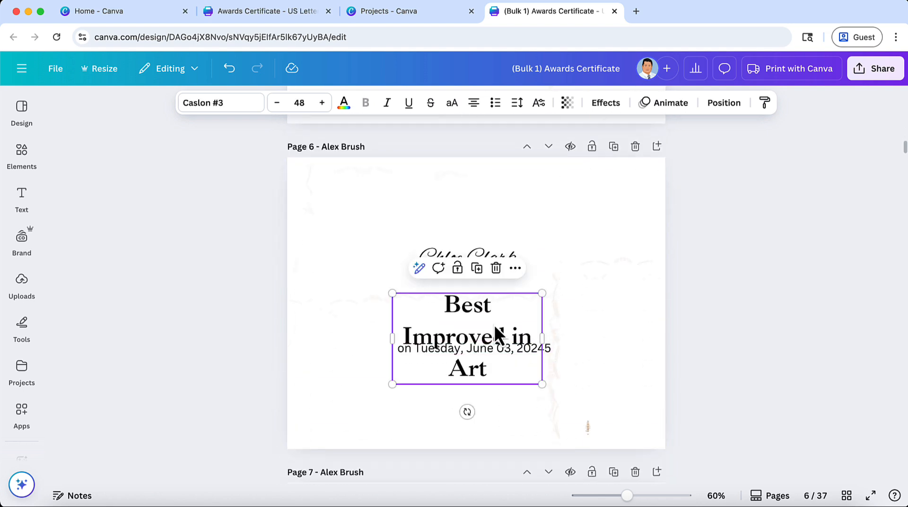
drag(391, 337, 324, 336)
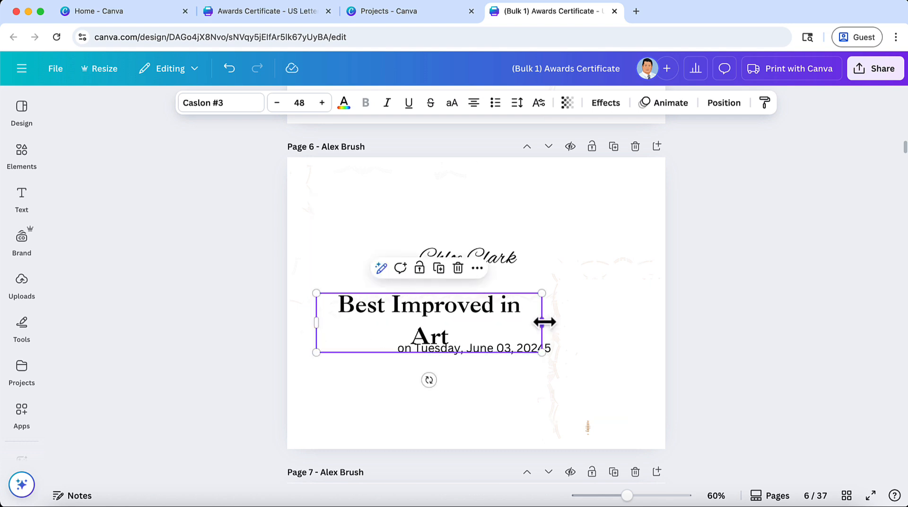
drag(542, 323, 638, 321)
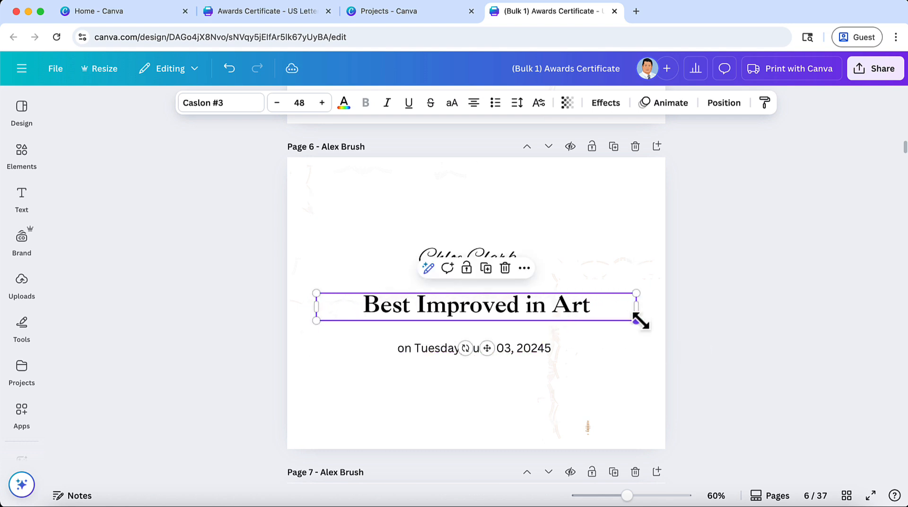
Set up the design's download as PDF Print for pages 1–37 and enable saving the download settings
scroll(726, 258, up, 10)
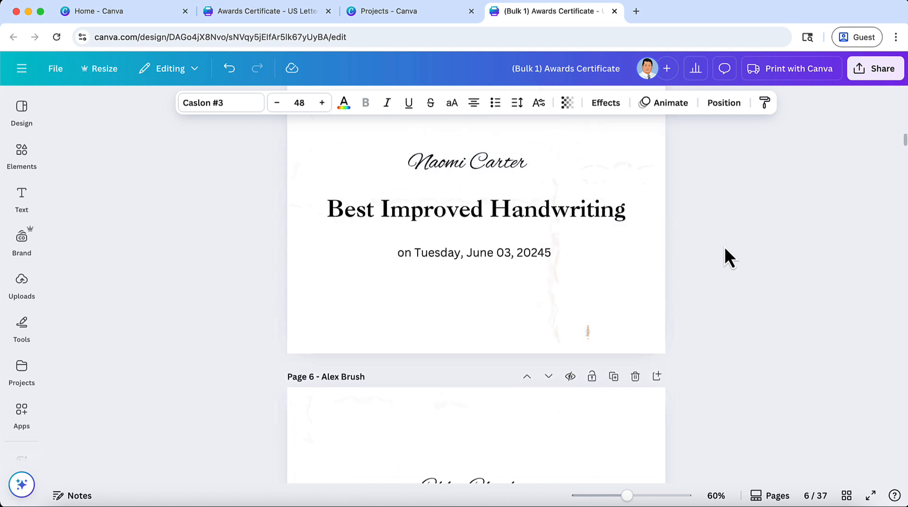
click(880, 76)
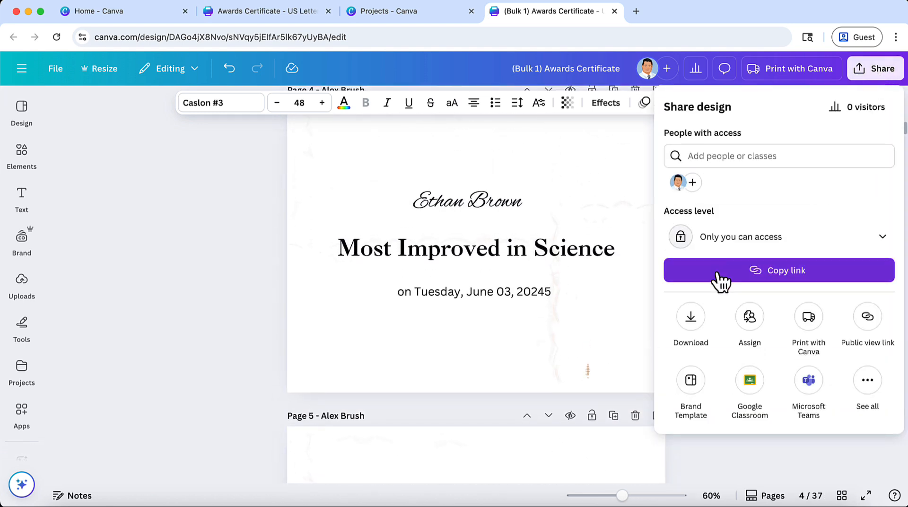
click(691, 318)
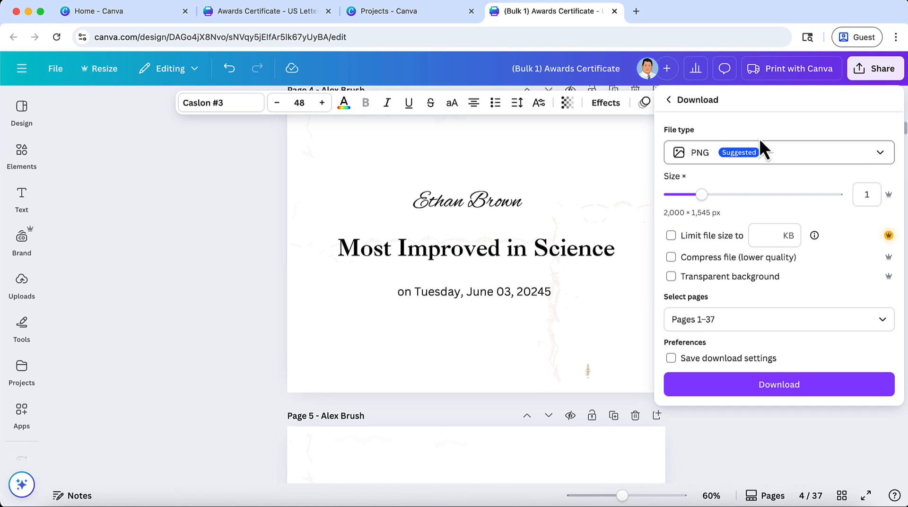
click(776, 161)
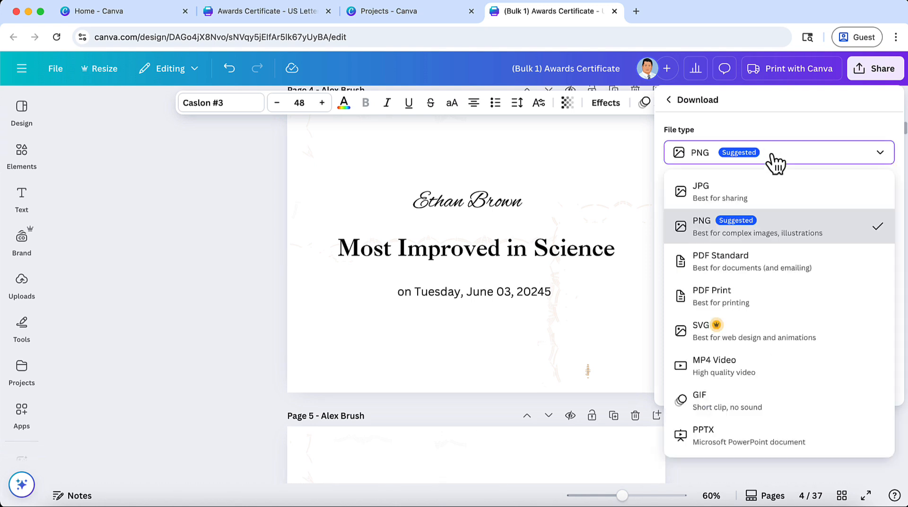
click(722, 300)
click(717, 341)
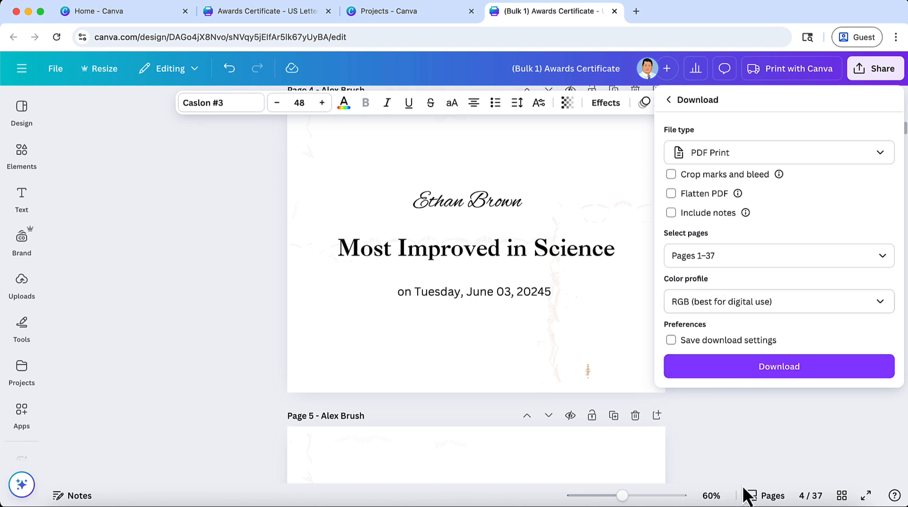
click(742, 345)
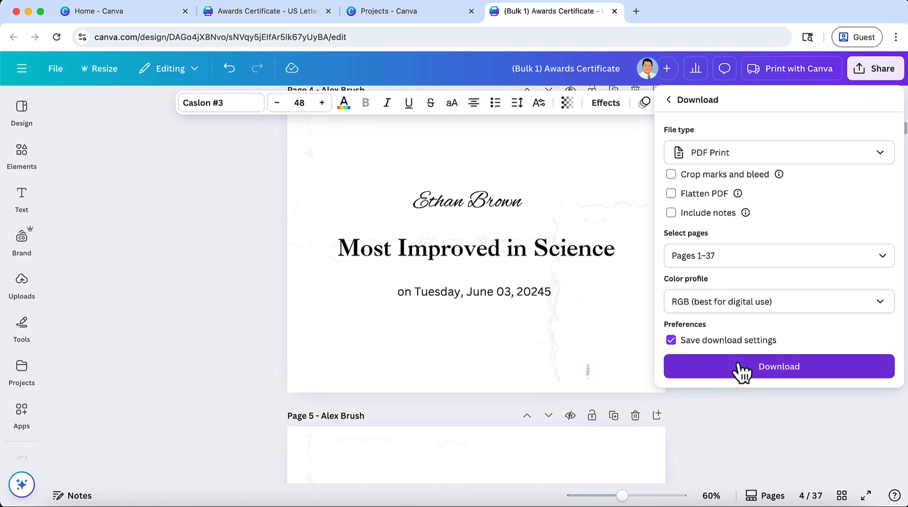
Download the certificates PDF to the Desktop, naming it with the teacher's surname followed by ")_3C_Certificates"
click(741, 369)
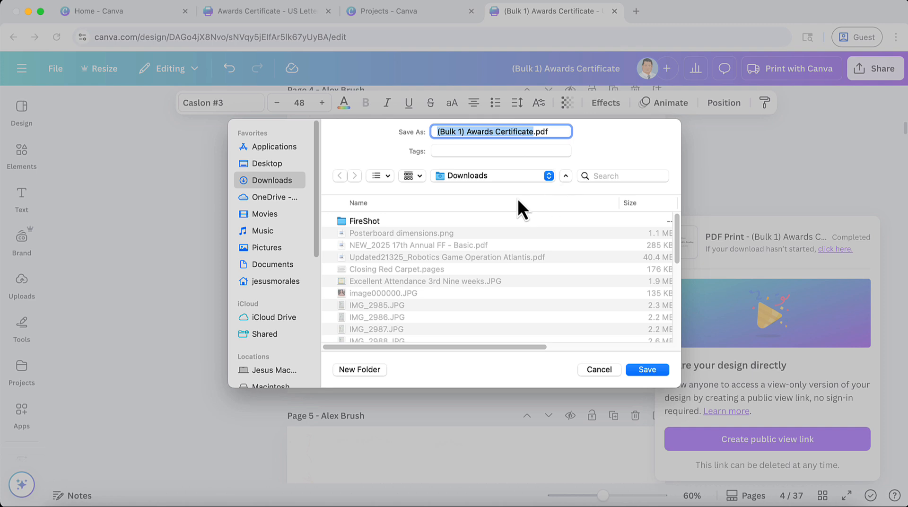
click(263, 163)
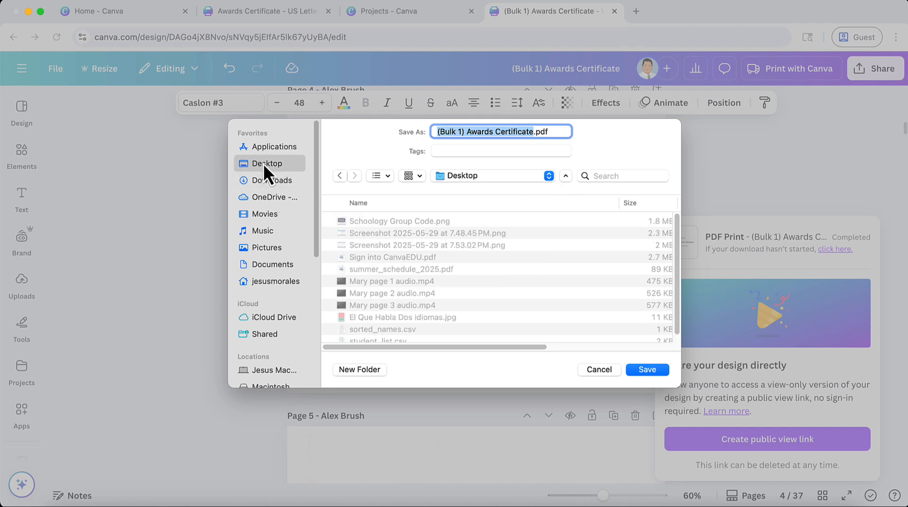
triple_click(493, 128)
click(535, 132)
drag(534, 132, 418, 133)
text(Morales)
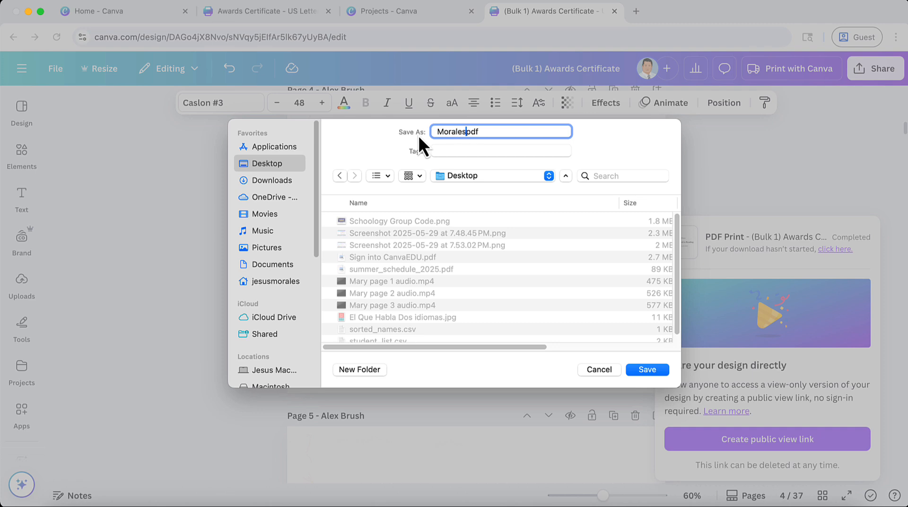
key(BackSpace)
text()_3C_Certificates)
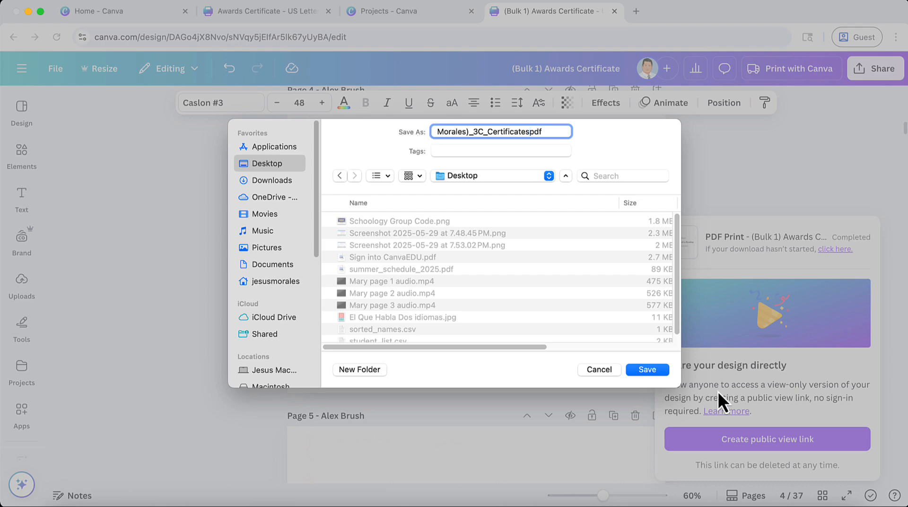
click(646, 370)
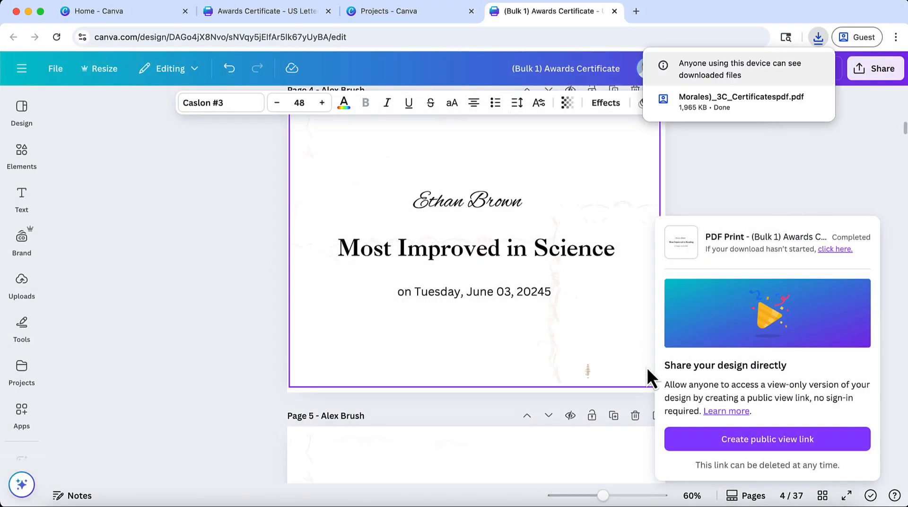
Clear the desktop by minimizing both browser windows and closing the "Student Names and Awards for Bulk Create" workbook
click(28, 12)
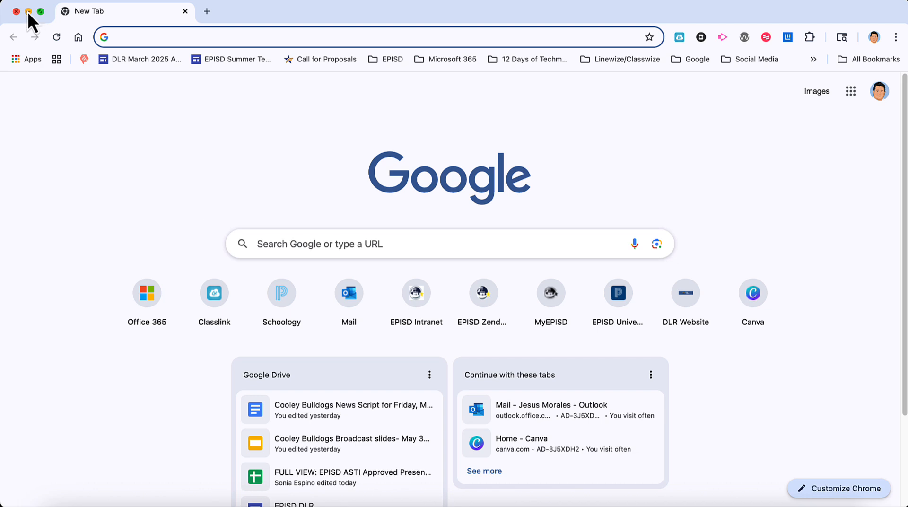
click(28, 12)
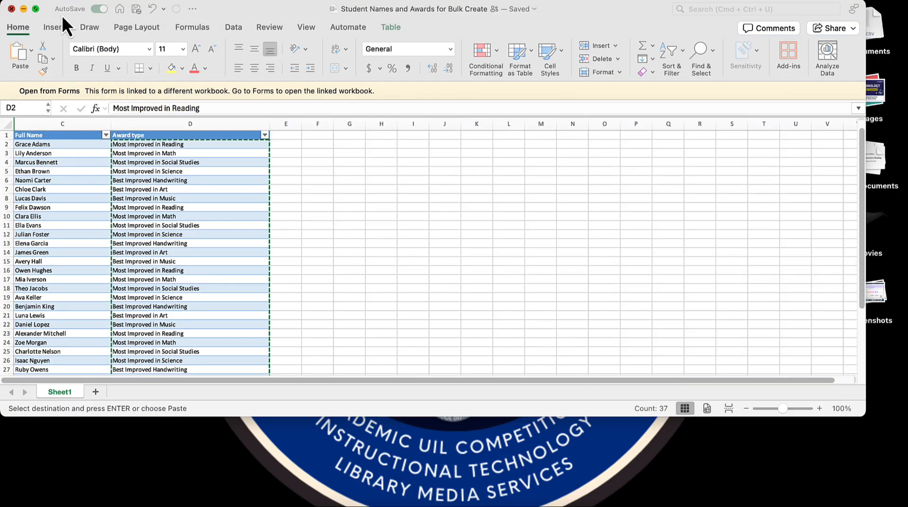
click(12, 9)
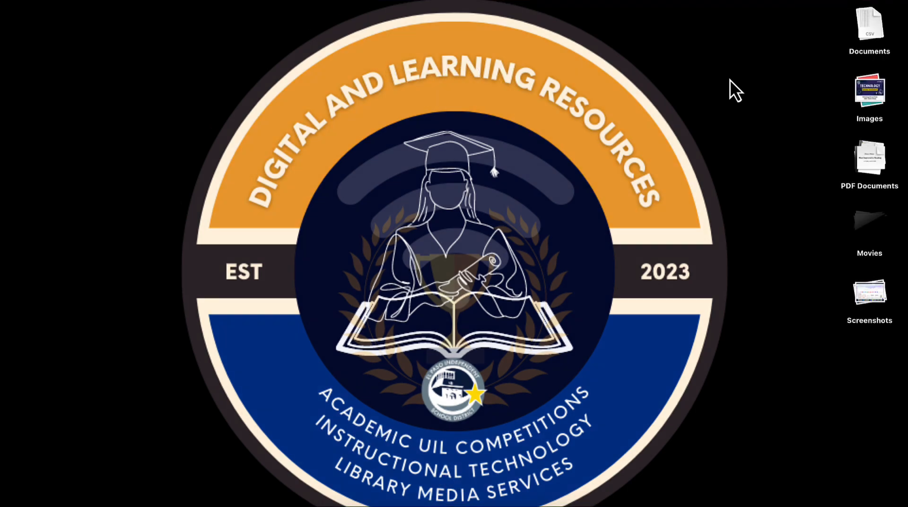
Open the saved certificates PDF from the desktop's PDF Documents stack and look over its pages
click(867, 151)
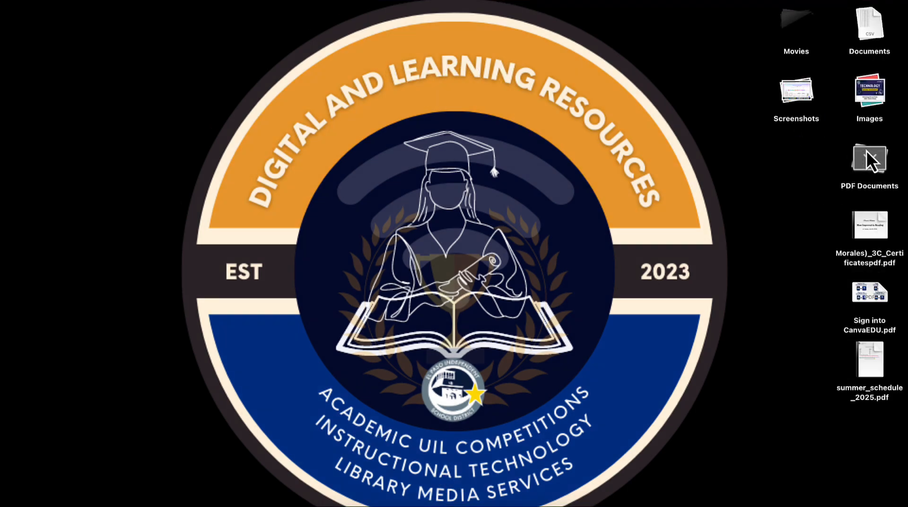
double_click(870, 219)
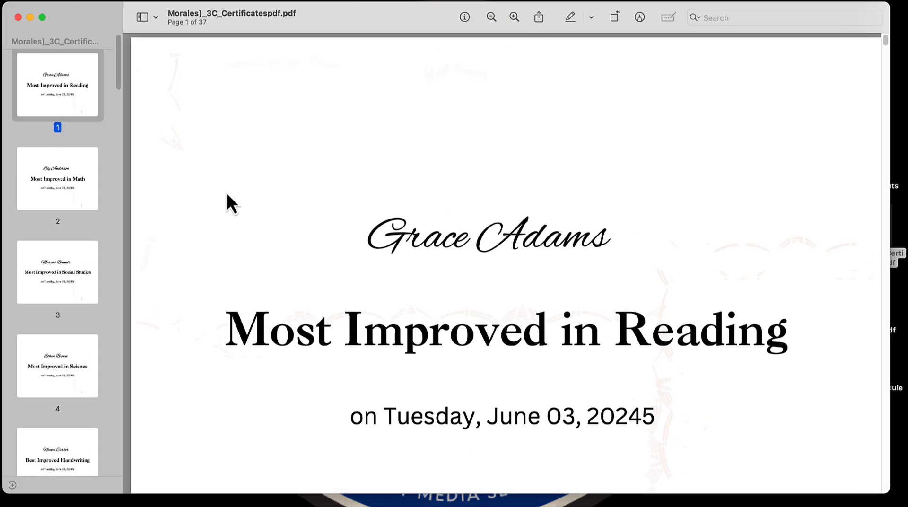
scroll(220, 194, down, 5)
scroll(221, 199, up, 5)
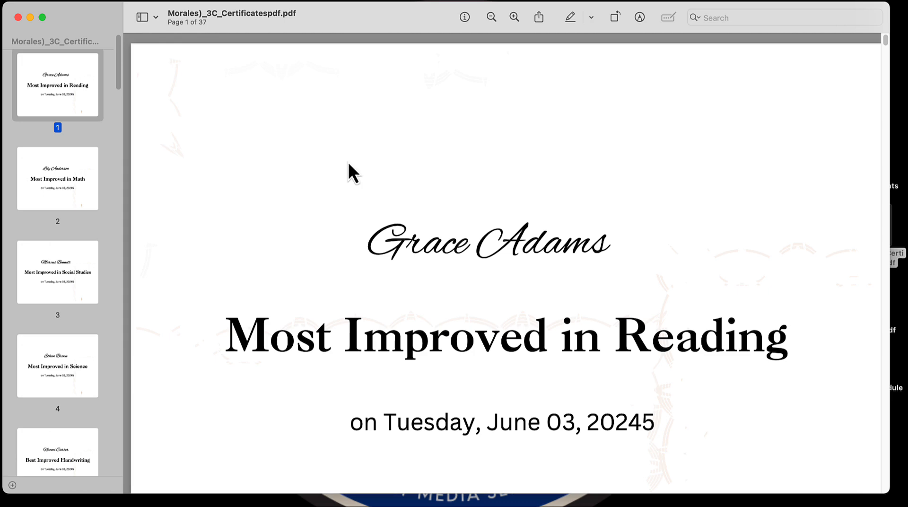
Examine the print settings with the page range from 1 to 1, check the page previews, and leave without printing
key(super+p)
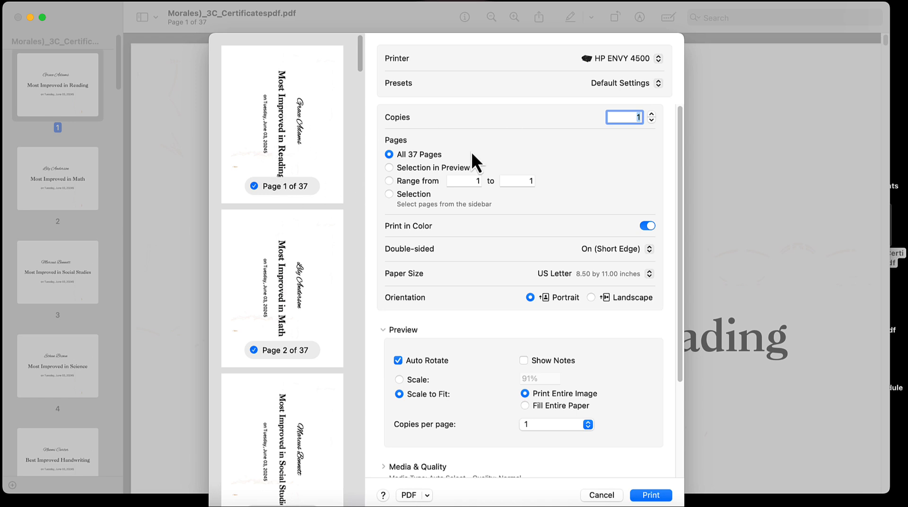
click(453, 179)
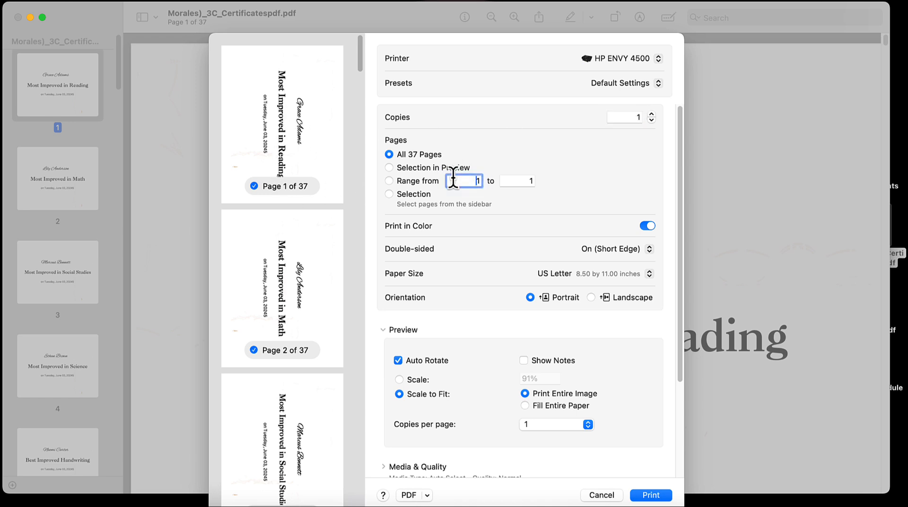
click(389, 181)
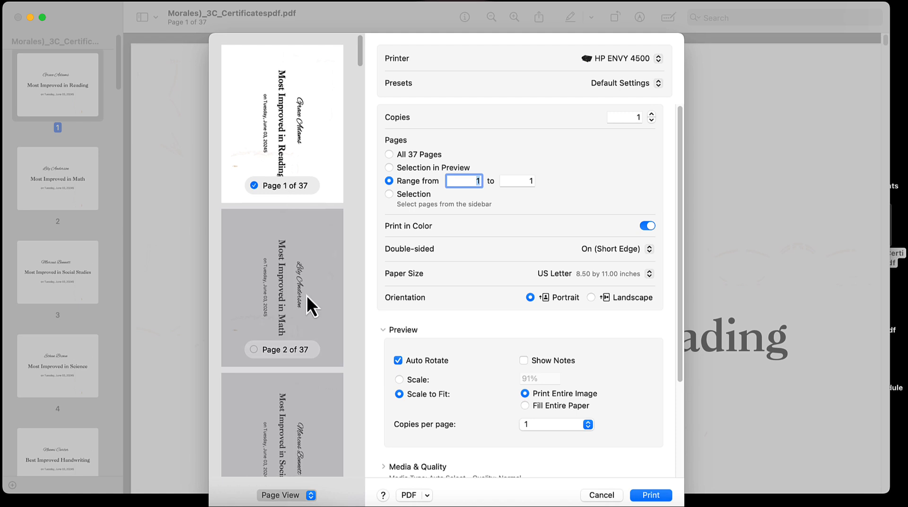
scroll(307, 295, down, 5)
scroll(307, 295, down, 5)
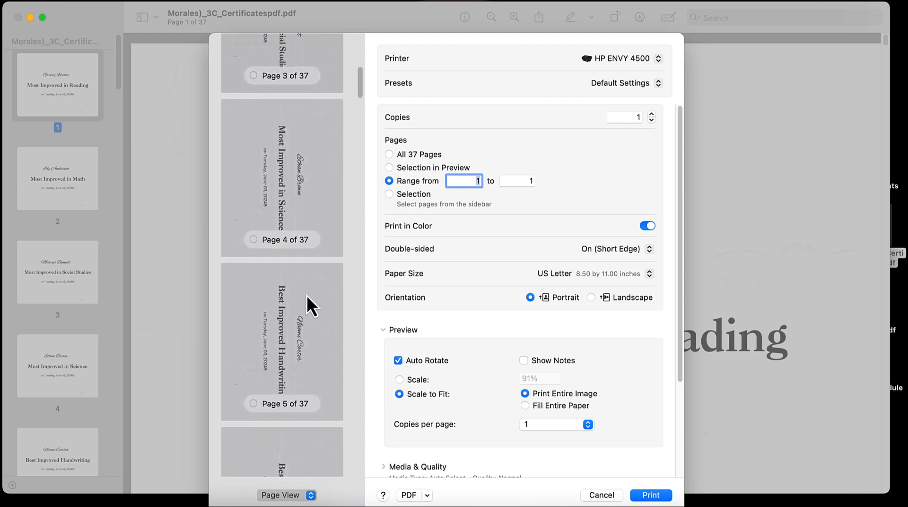
scroll(307, 295, down, 5)
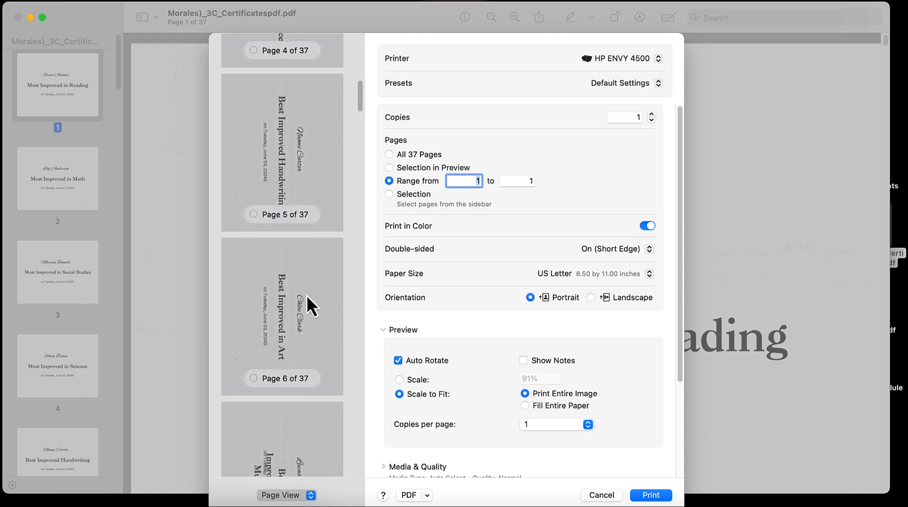
scroll(306, 295, down, 2)
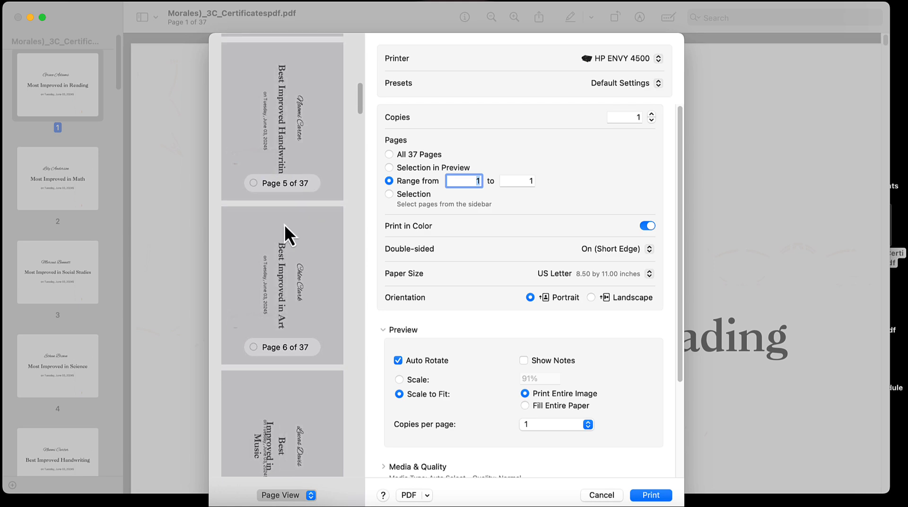
click(601, 495)
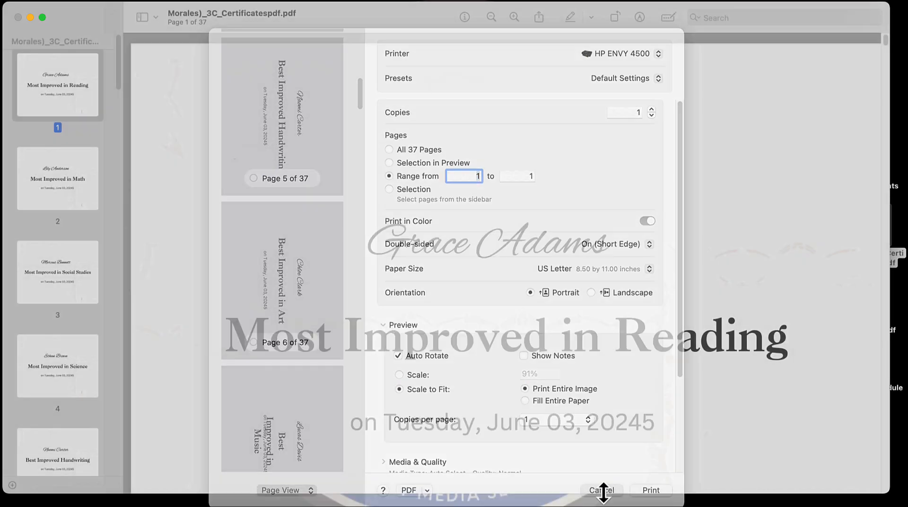